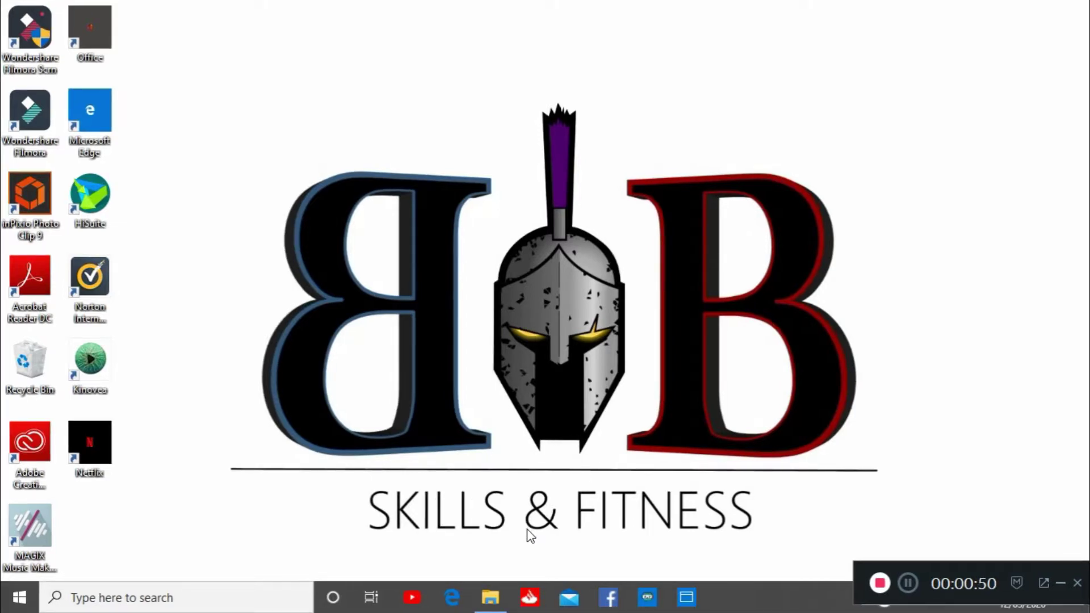
- Open T3CHZ RED CARBON 3D.pub from OneDrive > T3CHZ > Logo in Publisher
{"action": "left_click", "coordinate": [489, 603]}
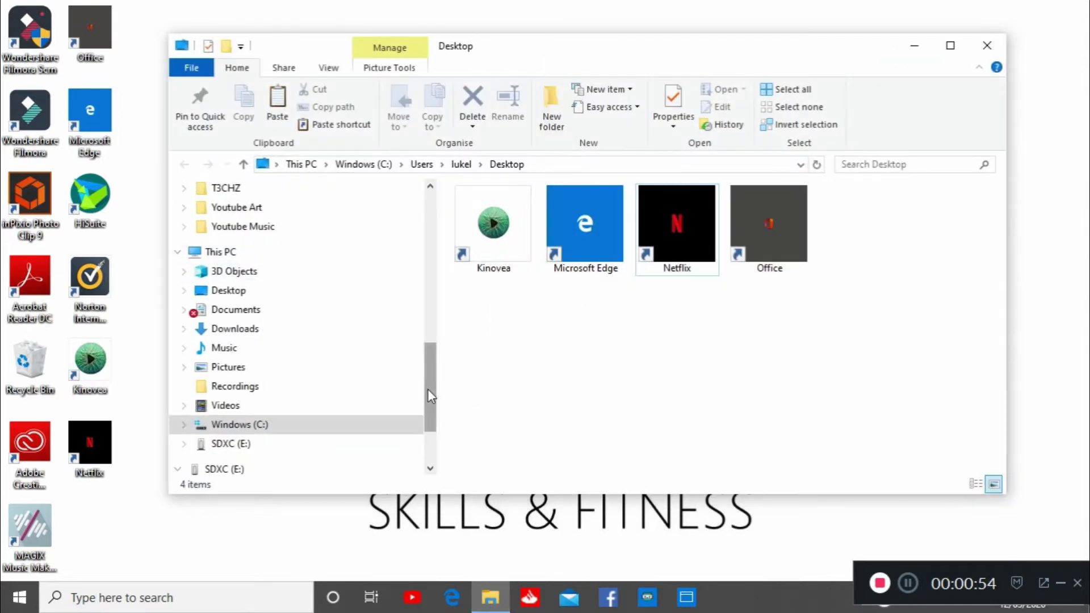
{"action": "left_click_drag", "start_coordinate": [427, 390], "coordinate": [432, 204]}
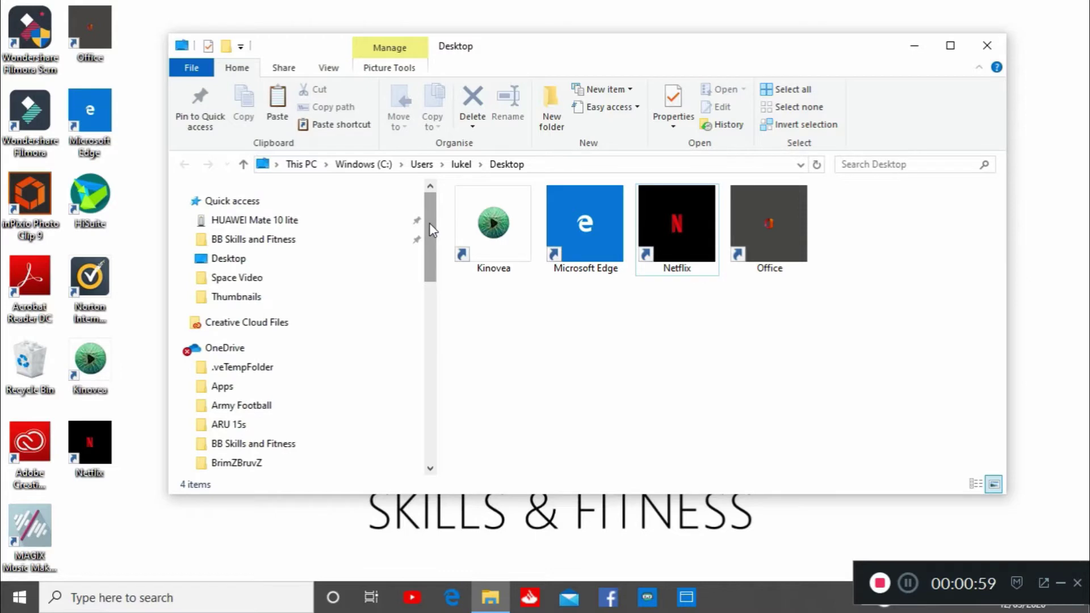
{"action": "scroll", "coordinate": [238, 345], "scroll_direction": "down", "scroll_amount": 2}
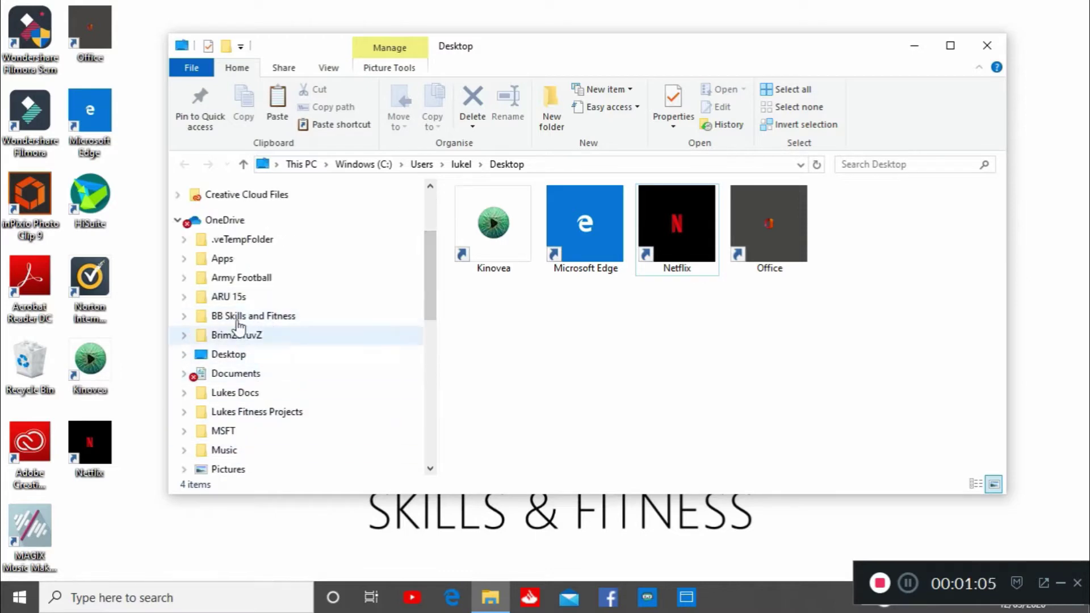
{"action": "left_click", "coordinate": [231, 219]}
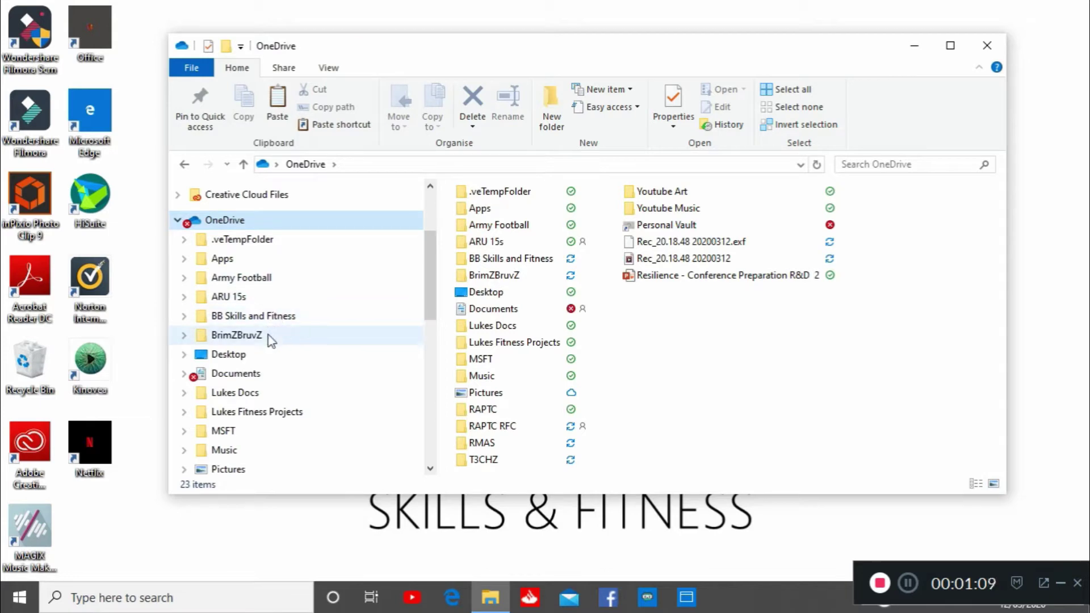
{"action": "double_click", "coordinate": [483, 459]}
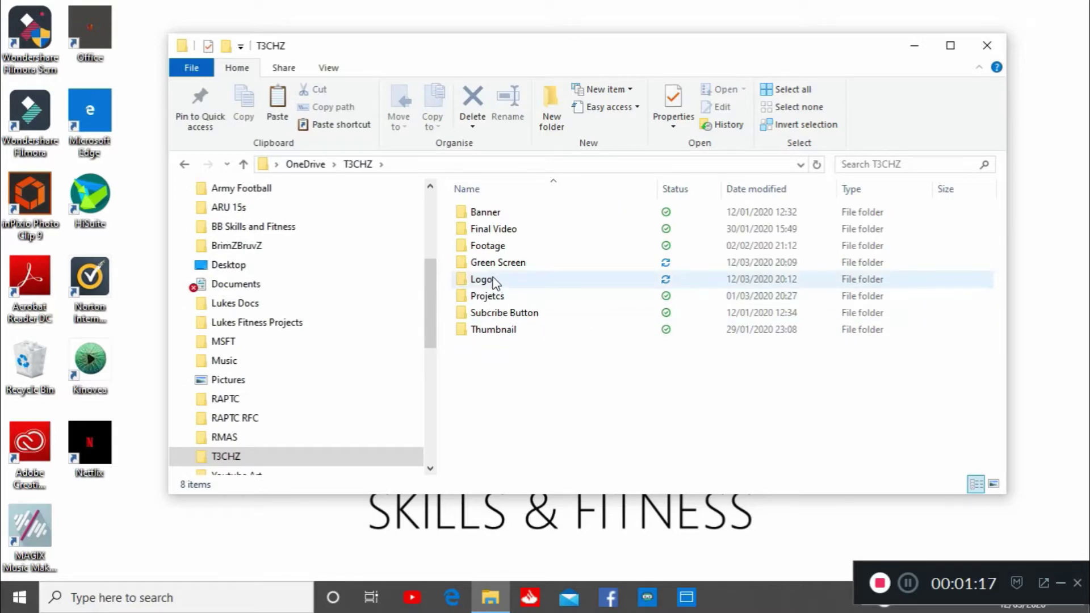
{"action": "double_click", "coordinate": [480, 278]}
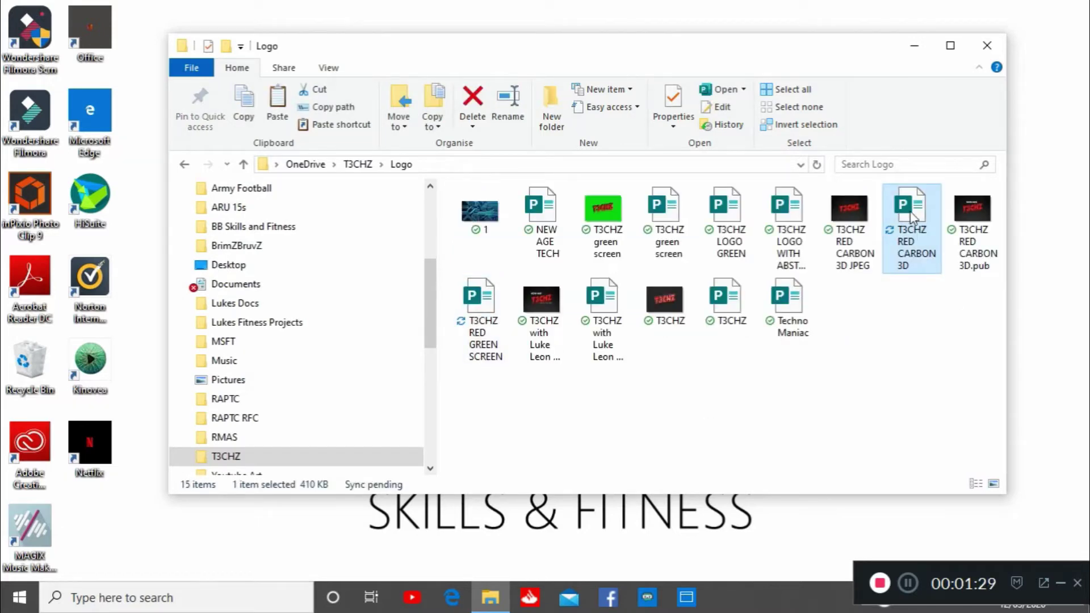
{"action": "double_click", "coordinate": [910, 218]}
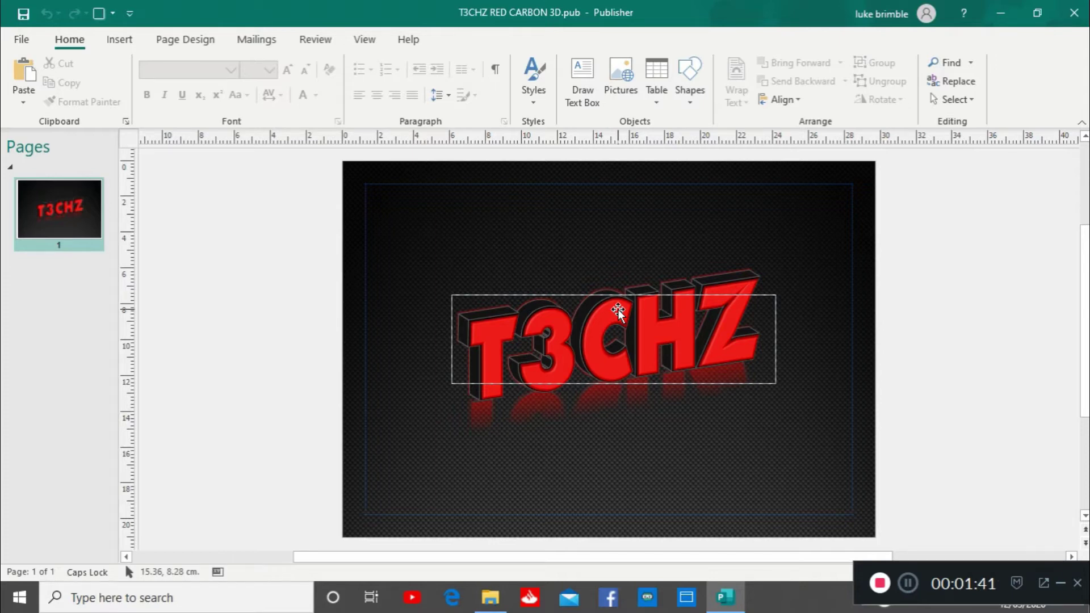
- Give the page a solid fill background in custom bright green (7,239,18)
{"action": "left_click", "coordinate": [681, 310]}
{"action": "left_click", "coordinate": [790, 209]}
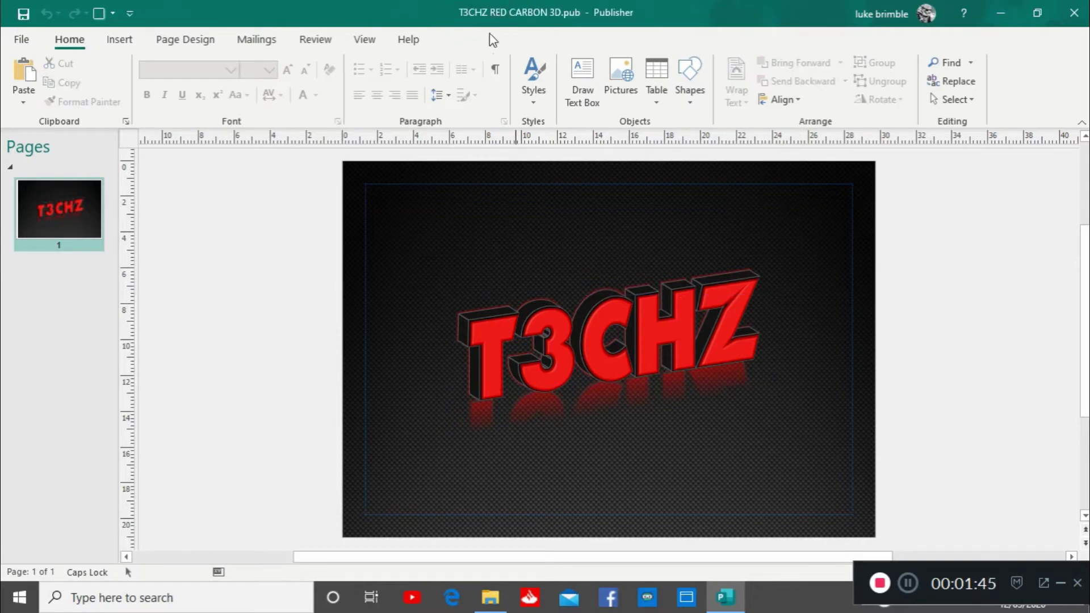
{"action": "left_click", "coordinate": [183, 39]}
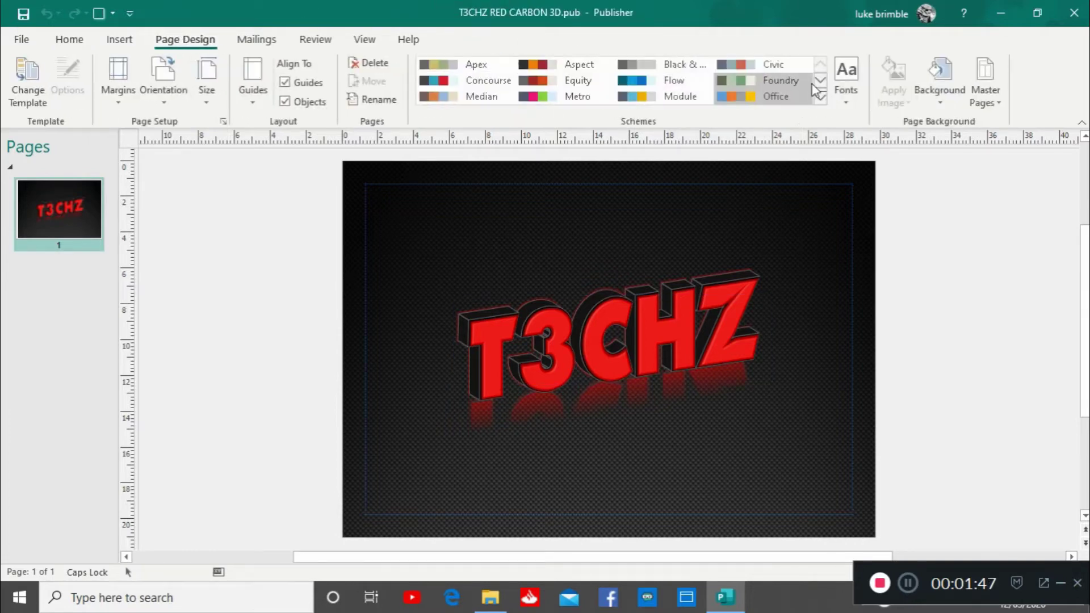
{"action": "left_click", "coordinate": [940, 79]}
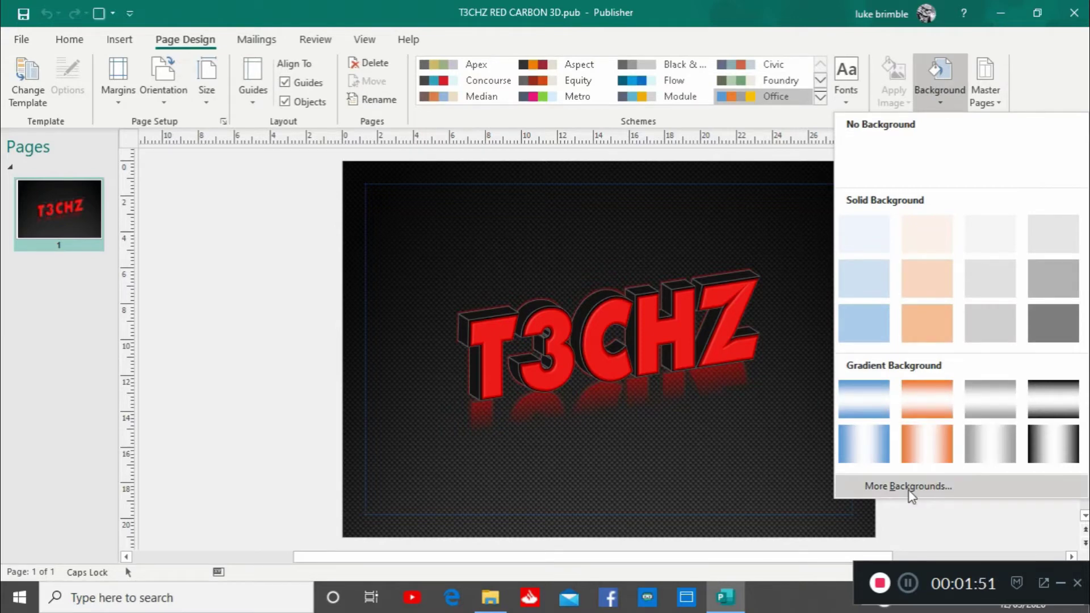
{"action": "left_click", "coordinate": [908, 486]}
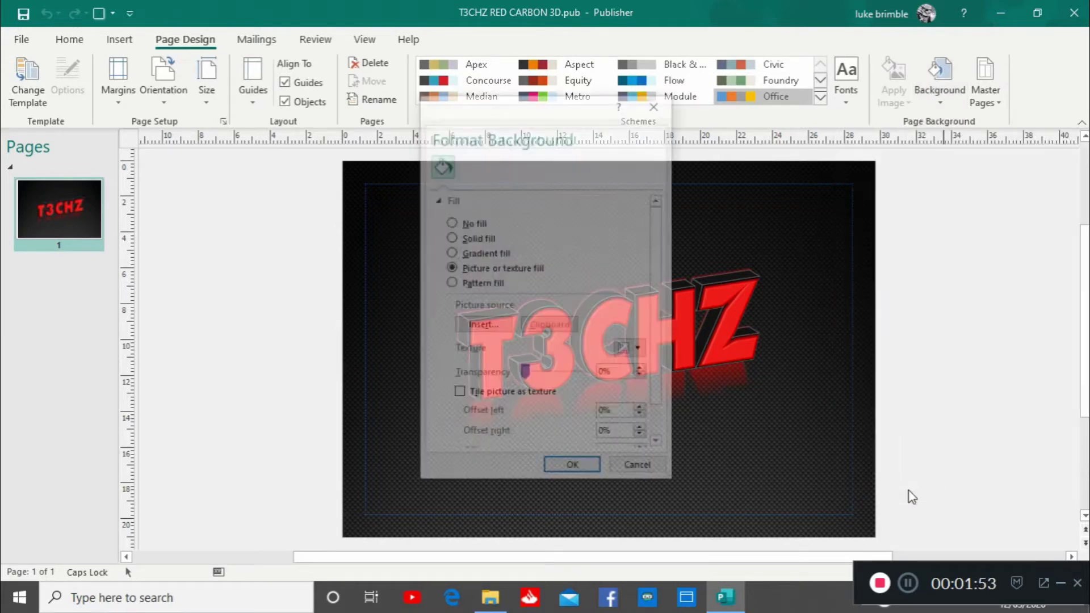
{"action": "left_click", "coordinate": [452, 237]}
{"action": "left_click", "coordinate": [640, 309]}
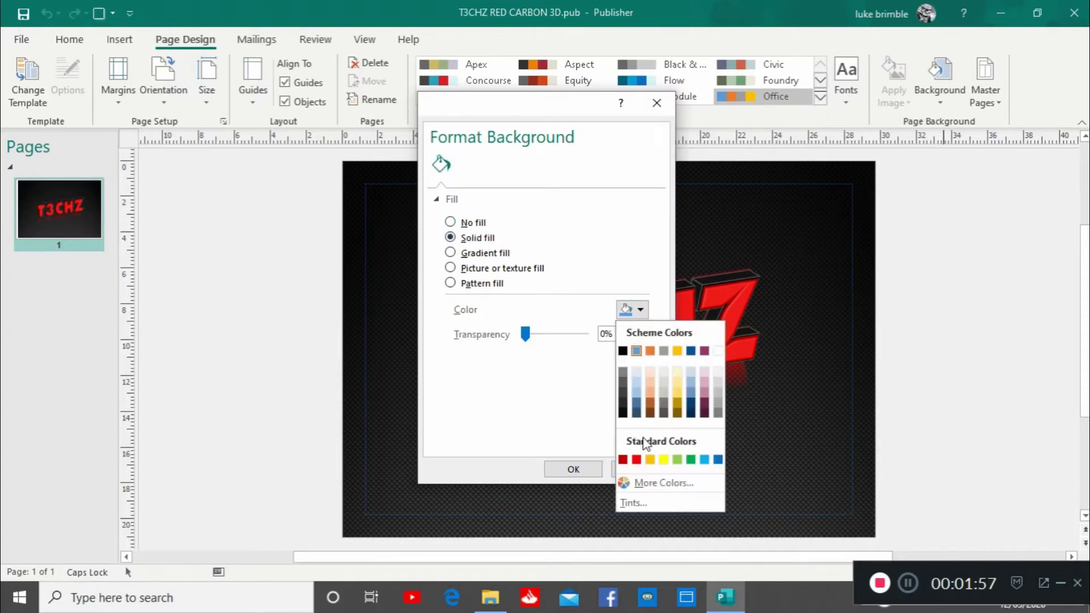
{"action": "left_click", "coordinate": [648, 484]}
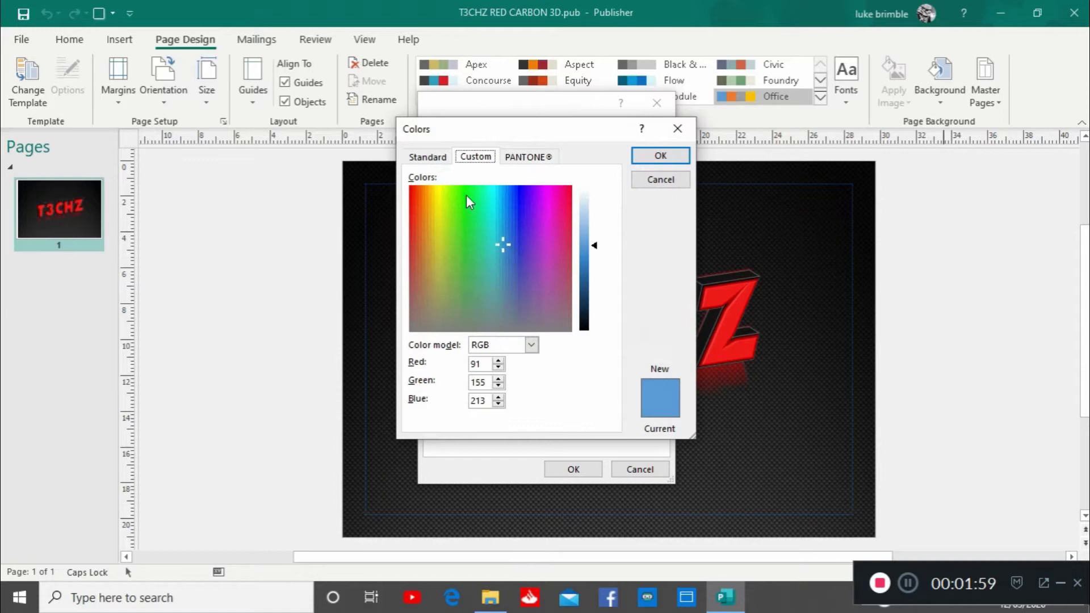
{"action": "left_click", "coordinate": [464, 195]}
{"action": "left_click", "coordinate": [586, 258]}
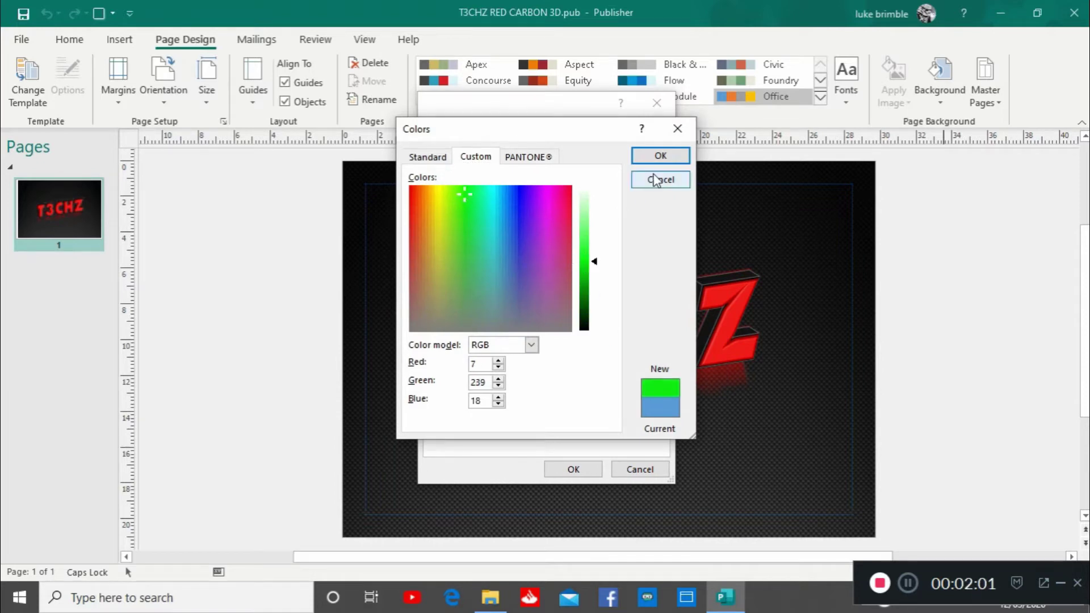
{"action": "left_click", "coordinate": [659, 157]}
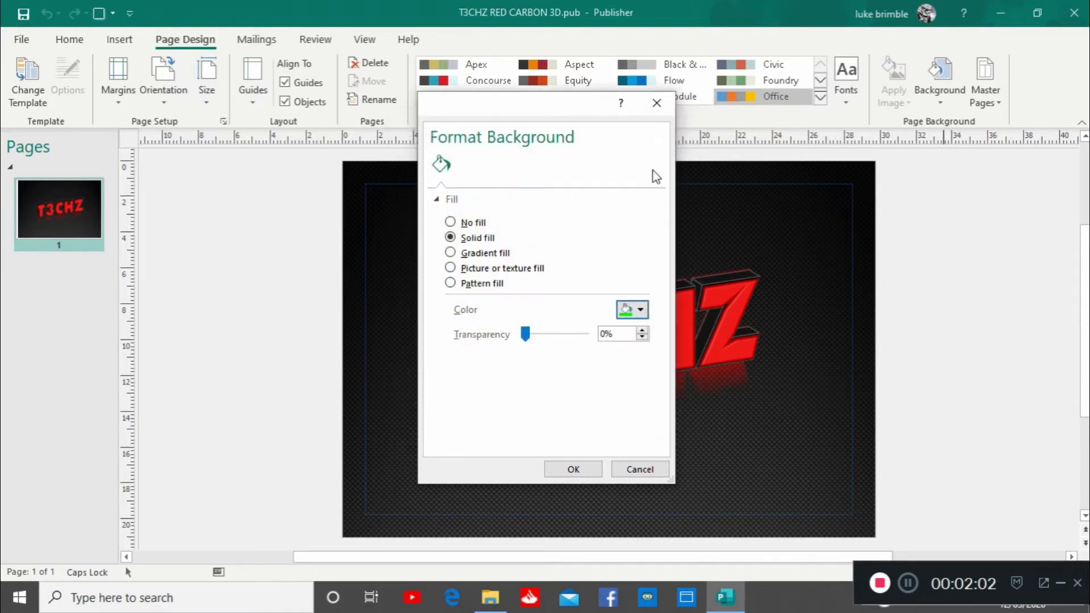
{"action": "left_click", "coordinate": [573, 469]}
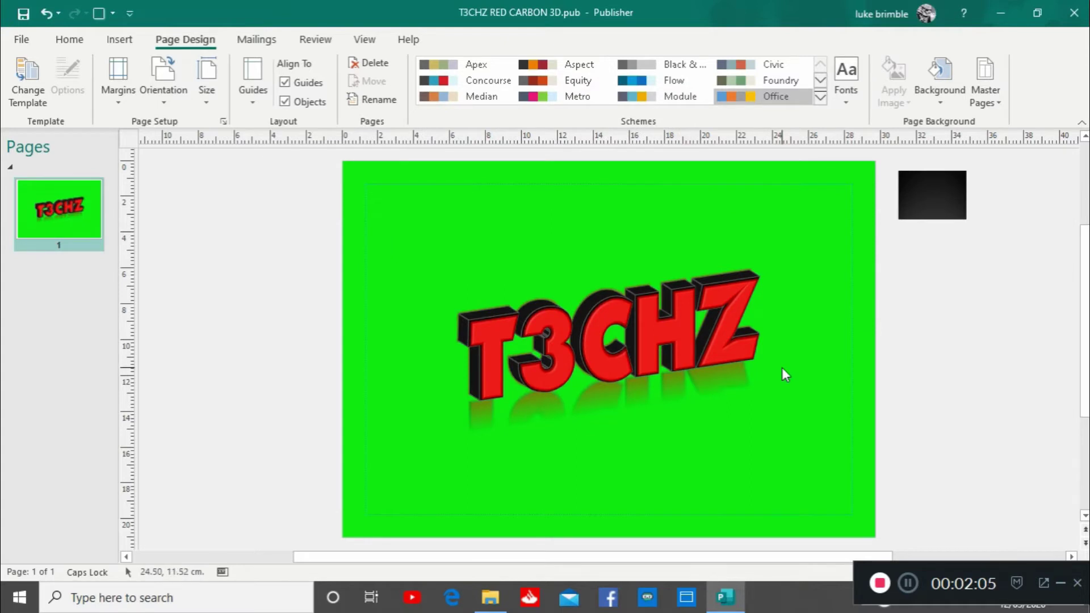
- Set the T3CHZ WordArt's reflection shape effect to No Reflection
{"action": "left_click", "coordinate": [649, 320]}
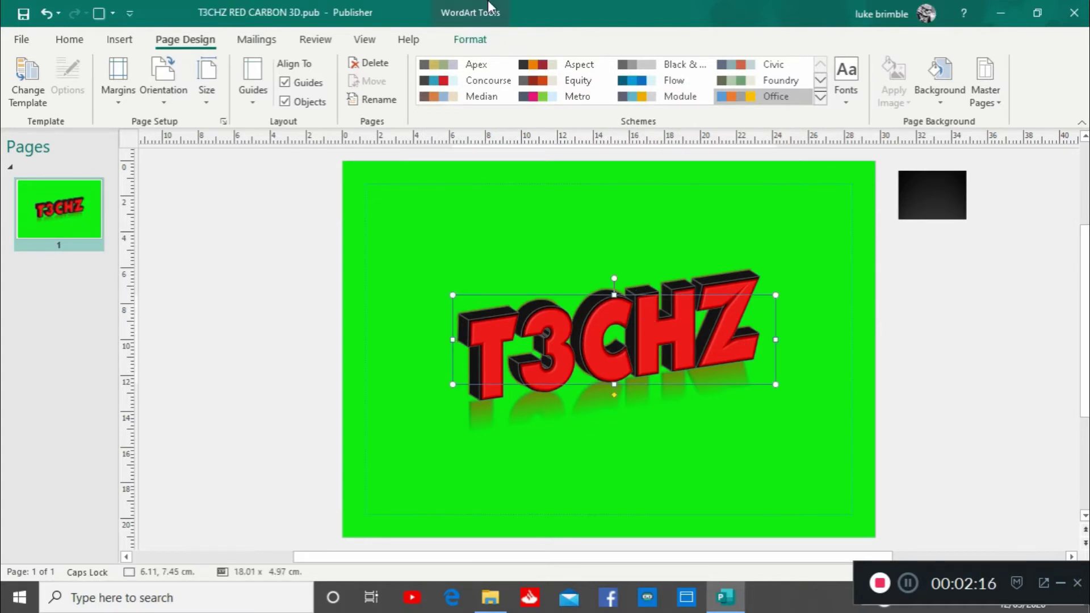
{"action": "left_click", "coordinate": [470, 40]}
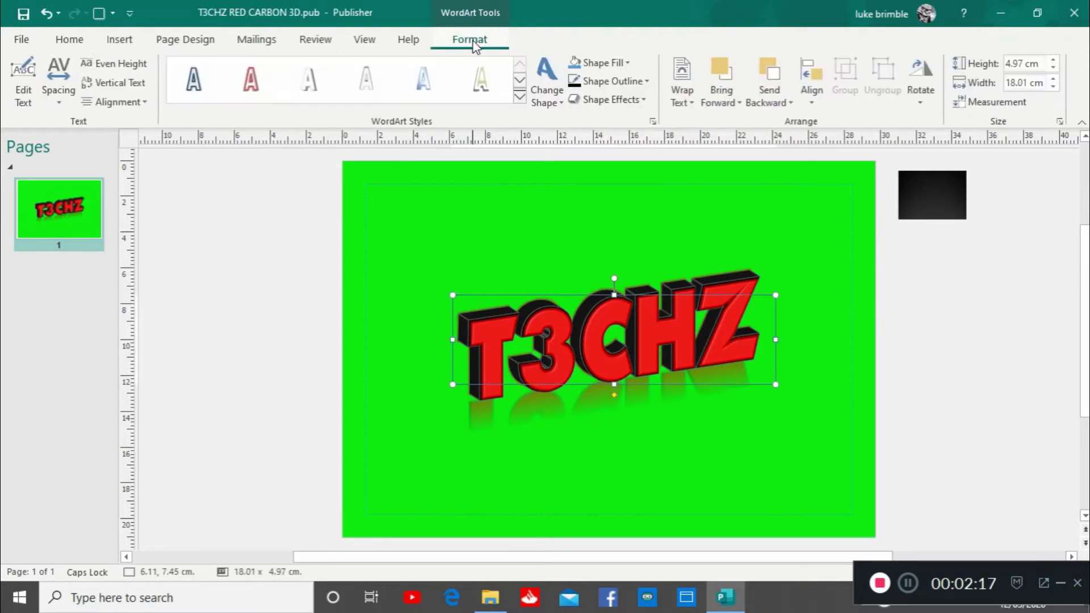
{"action": "left_click", "coordinate": [635, 102]}
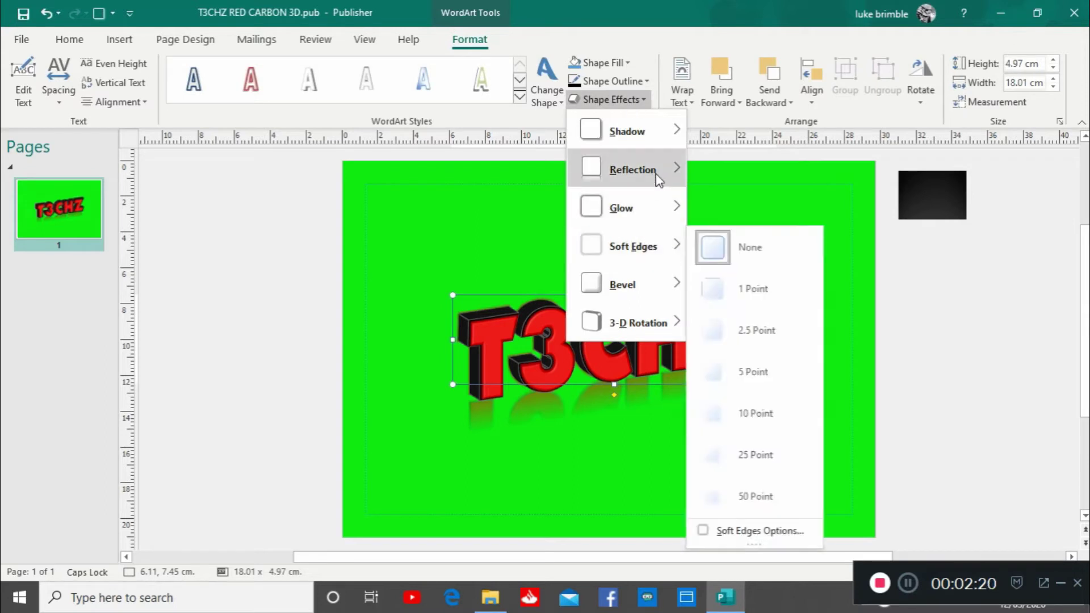
{"action": "mouse_move", "coordinate": [658, 179]}
{"action": "left_click", "coordinate": [721, 203]}
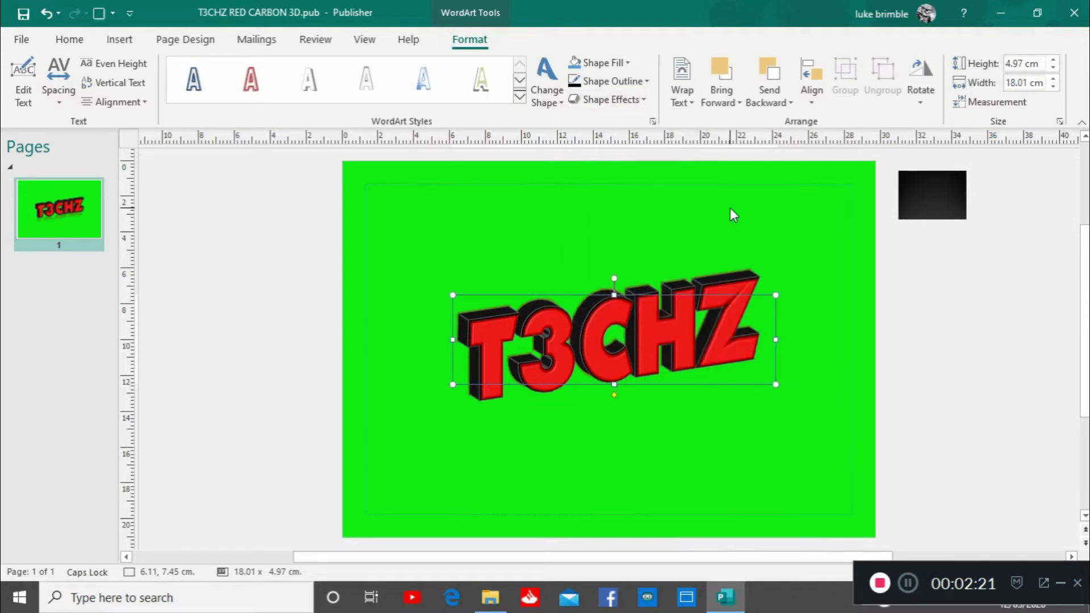
{"action": "left_click", "coordinate": [943, 428]}
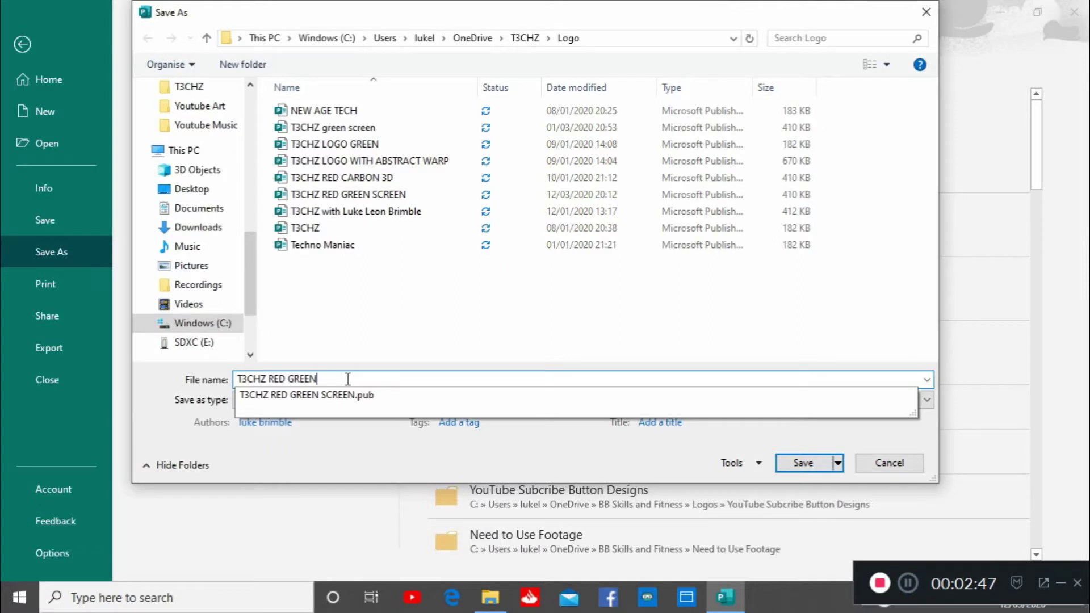
- Save the green page as a 300 dpi JPEG named 'T3CHZ RED GREEN SCREEN DEMO'
{"action": "type", "text": "SCRE"}
{"action": "left_click", "coordinate": [688, 399]}
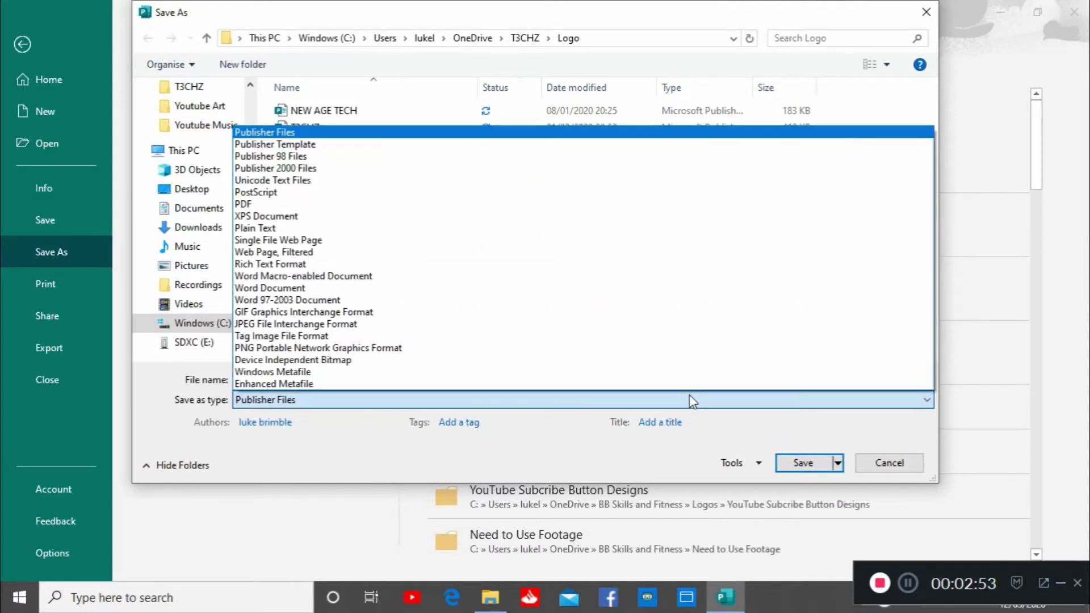
{"action": "left_click", "coordinate": [342, 328]}
{"action": "left_click", "coordinate": [315, 479]}
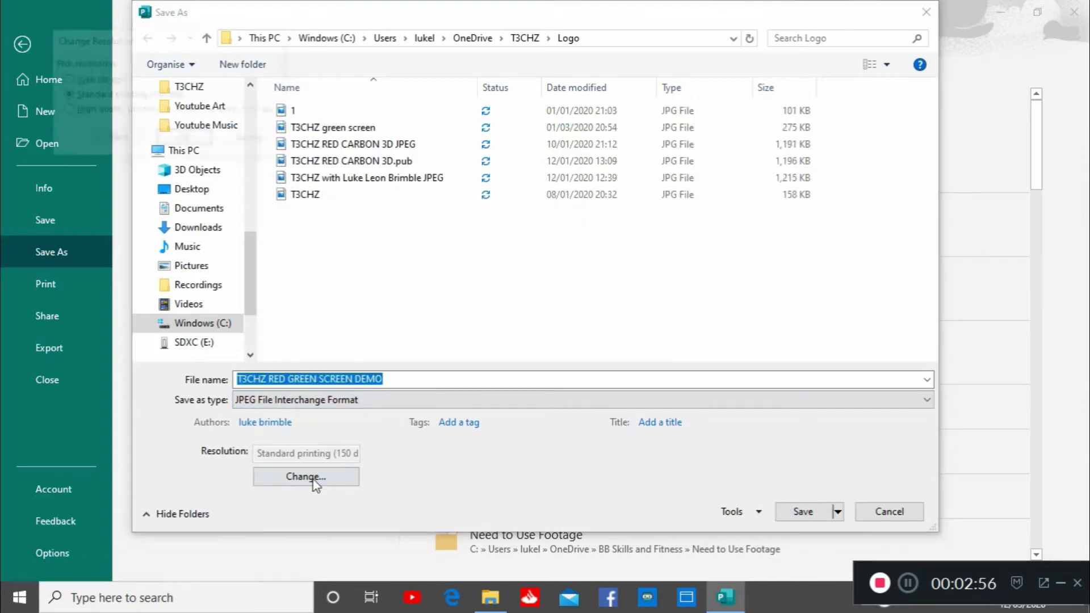
{"action": "left_click", "coordinate": [83, 110]}
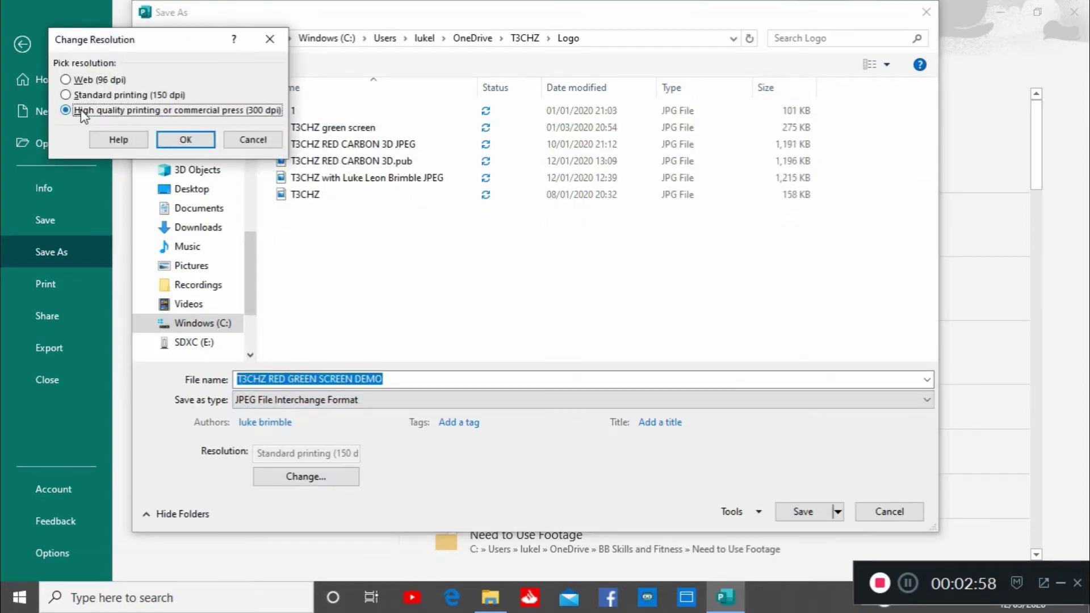
{"action": "left_click", "coordinate": [186, 139]}
{"action": "left_click", "coordinate": [803, 511]}
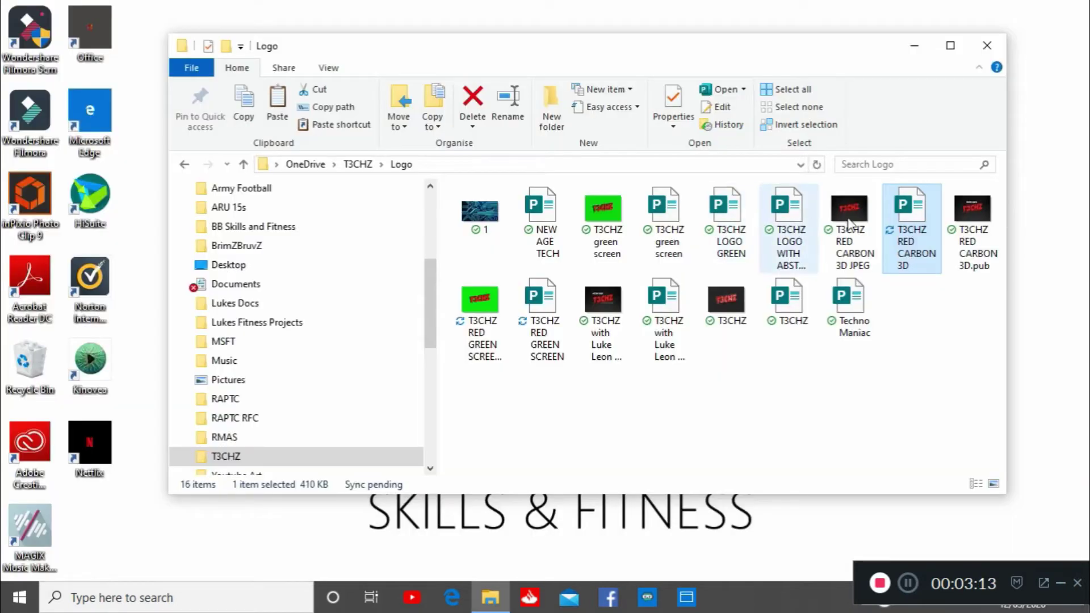
- Reopen the original T3CHZ RED CARBON 3D publication and select its T3CHZ logo
{"action": "double_click", "coordinate": [911, 217]}
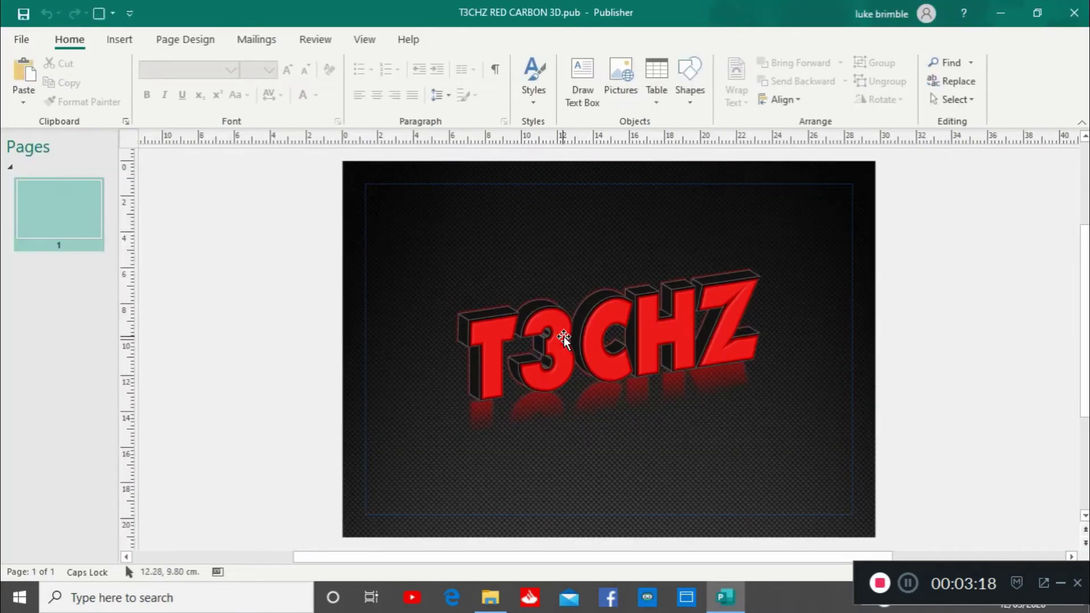
{"action": "left_click", "coordinate": [567, 340]}
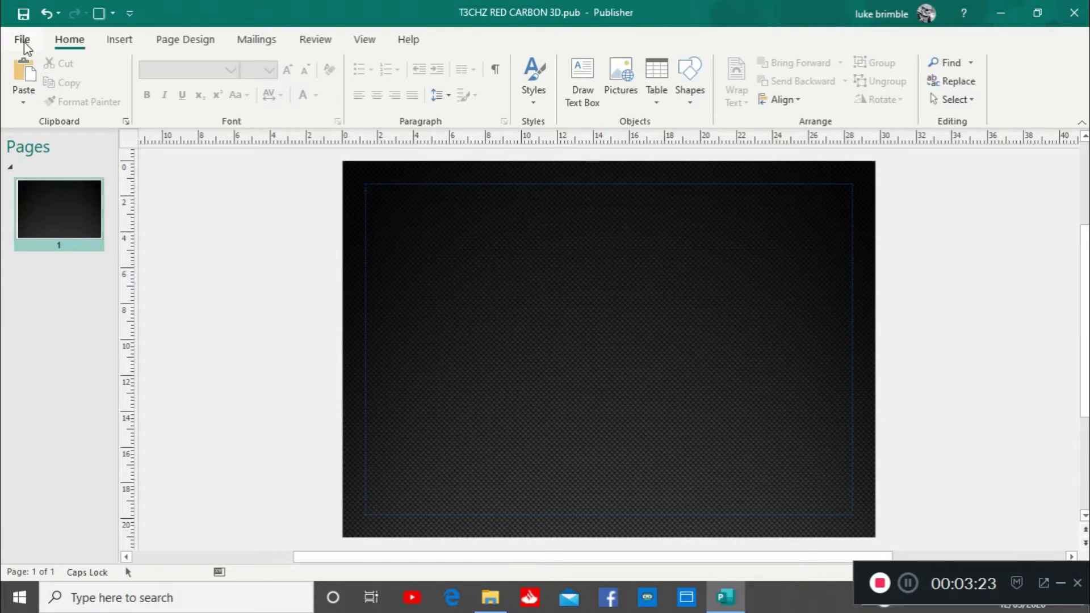
- Save the carbon page to Logo as 300 dpi JPEG 'CARBON FIBRE DEMO', then launch Filmora
{"action": "left_click", "coordinate": [21, 40]}
{"action": "left_click", "coordinate": [56, 251]}
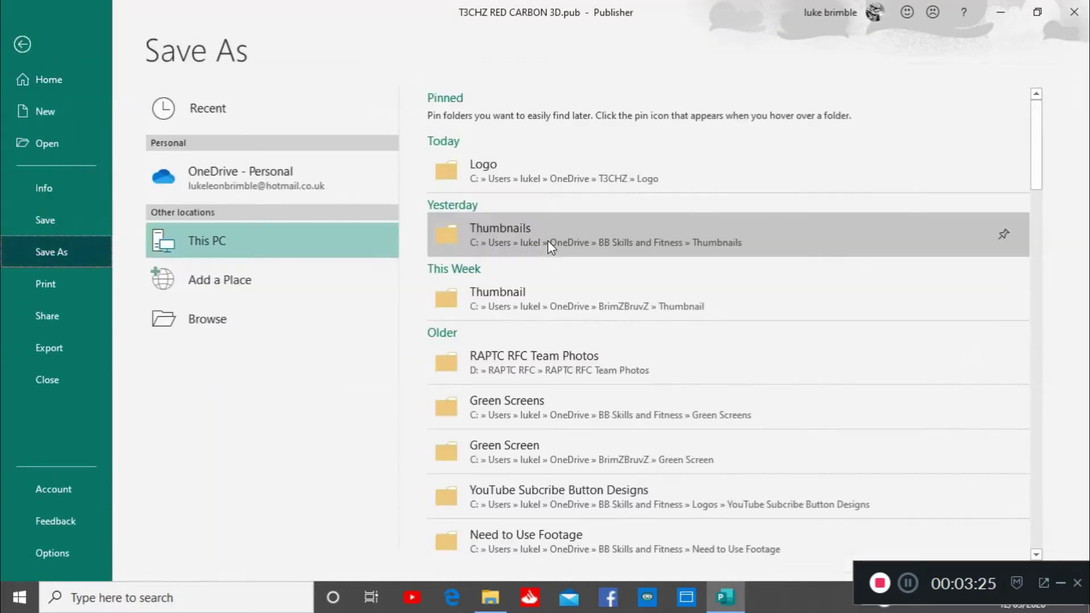
{"action": "left_click", "coordinate": [516, 169]}
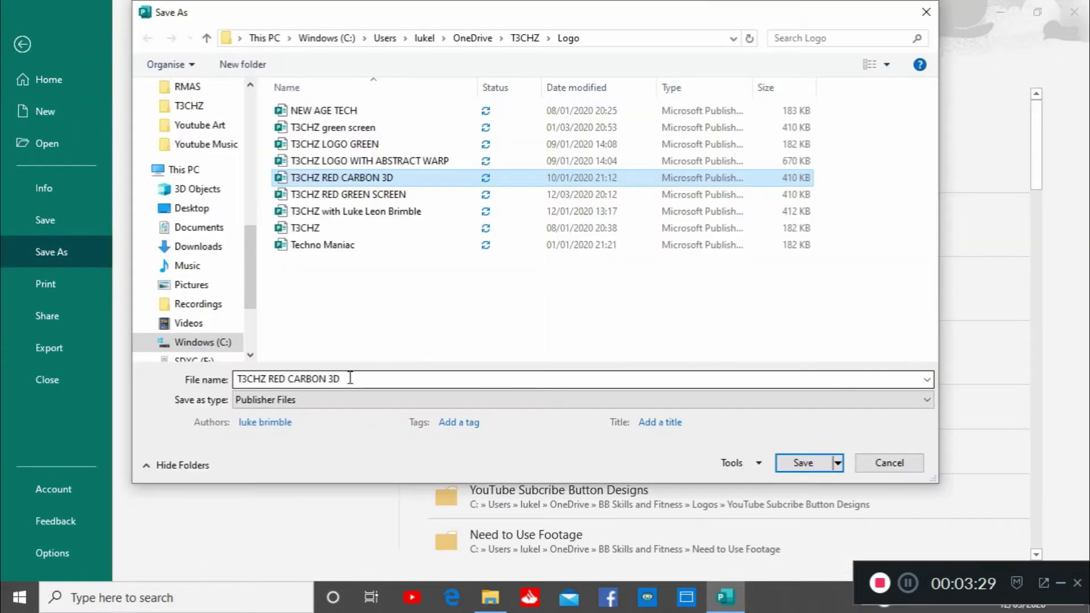
{"action": "left_click_drag", "start_coordinate": [350, 378], "coordinate": [145, 370]}
{"action": "type", "text": "C"}
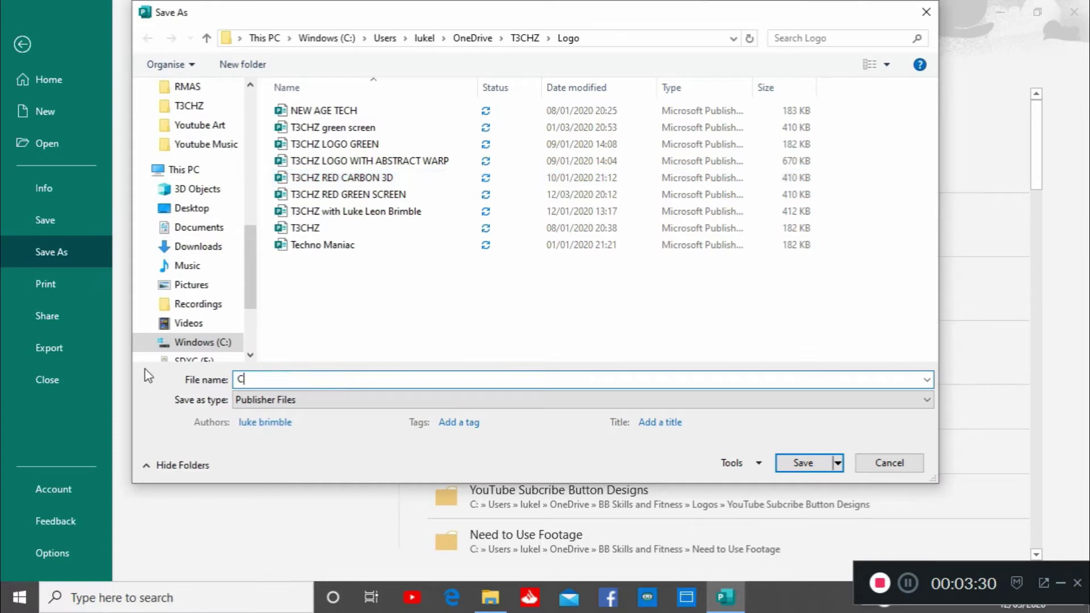
{"action": "type", "text": "ARBON FIBRE DEMO"}
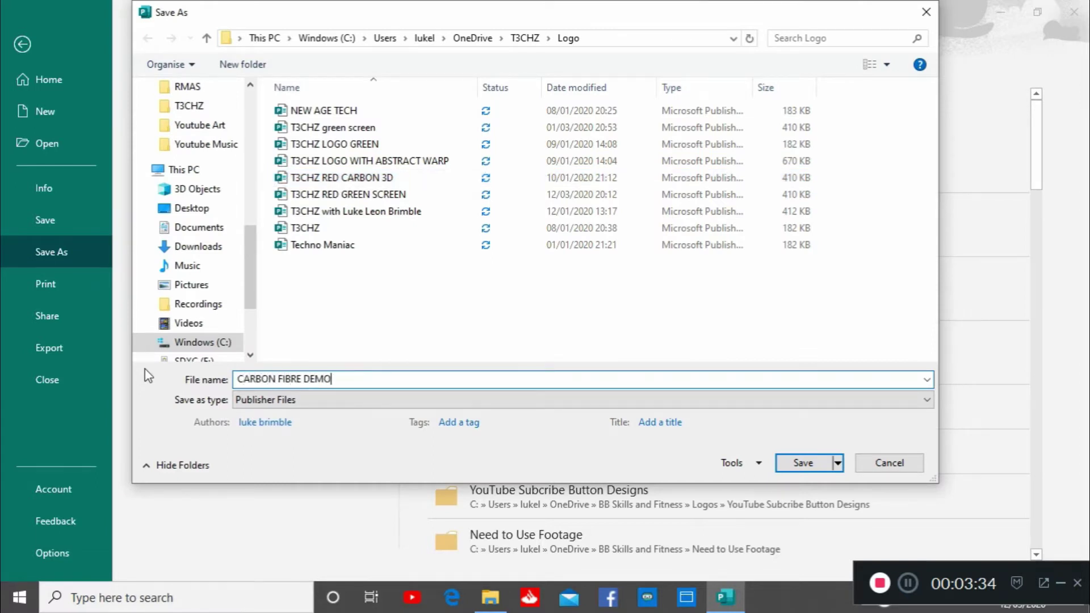
{"action": "left_click", "coordinate": [282, 401]}
{"action": "left_click", "coordinate": [273, 323]}
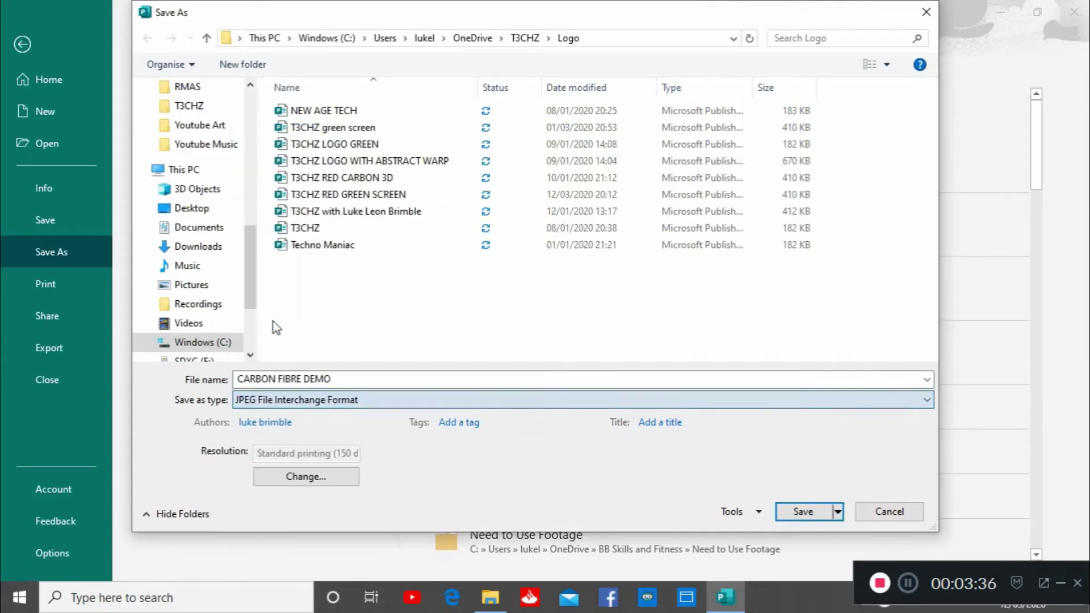
{"action": "left_click", "coordinate": [339, 481]}
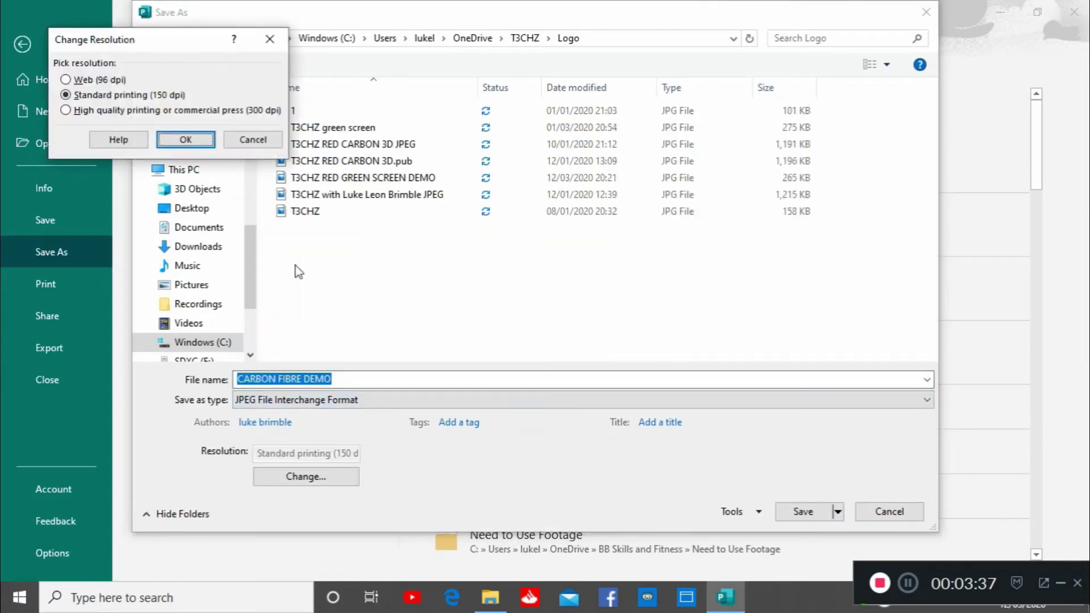
{"action": "left_click", "coordinate": [116, 110]}
{"action": "left_click", "coordinate": [184, 141]}
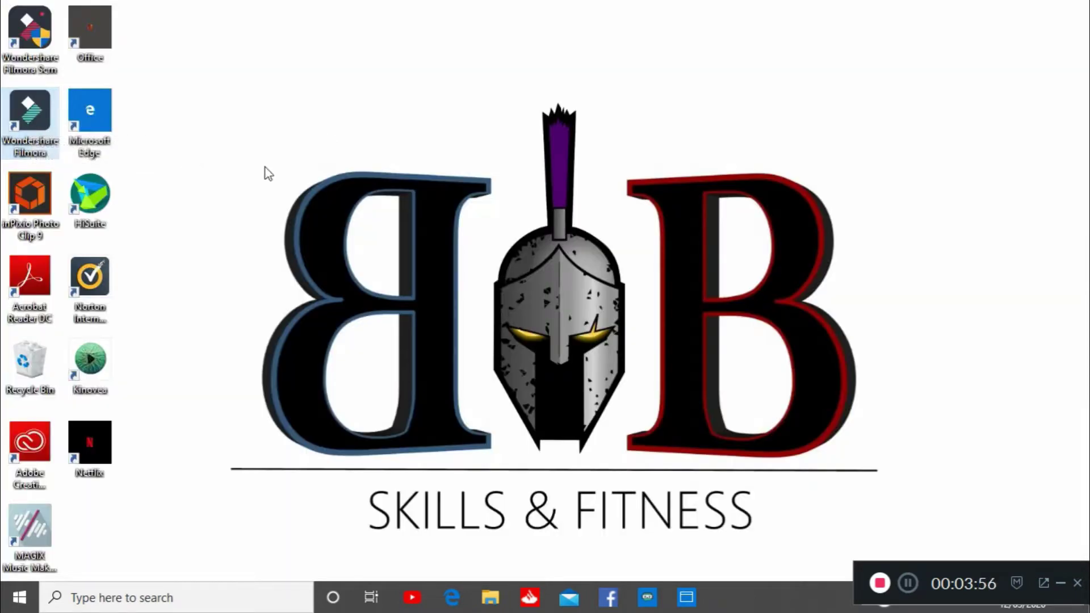
{"action": "double_click", "coordinate": [15, 119]}
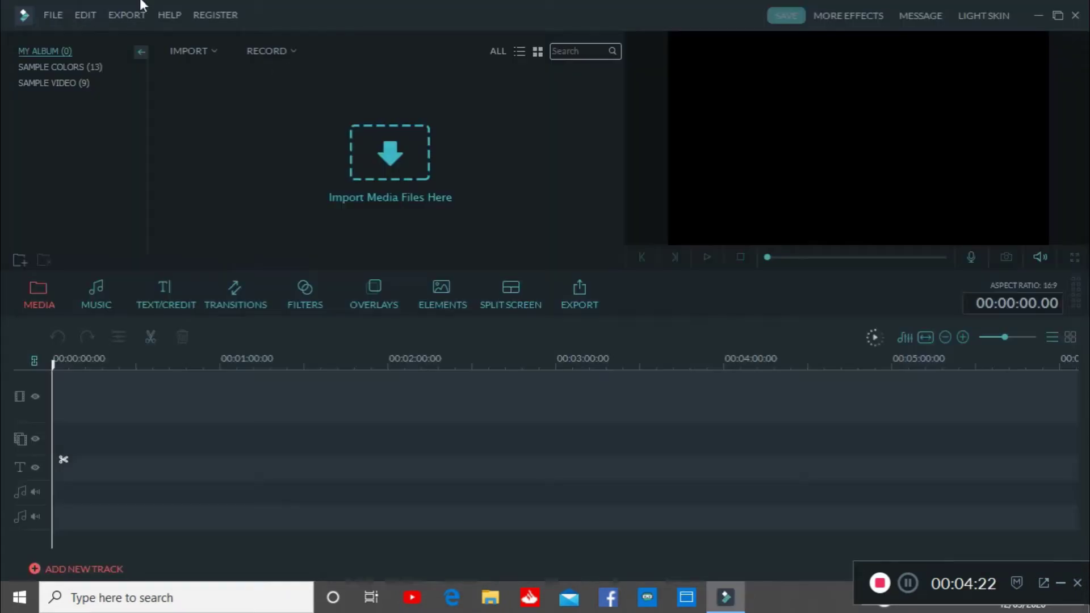
- Import CARBON FIBRE DEMO and T3CHZ RED GREEN SCREEN DEMO from OneDrive > T3CHZ > Logo
{"action": "left_click", "coordinate": [190, 50]}
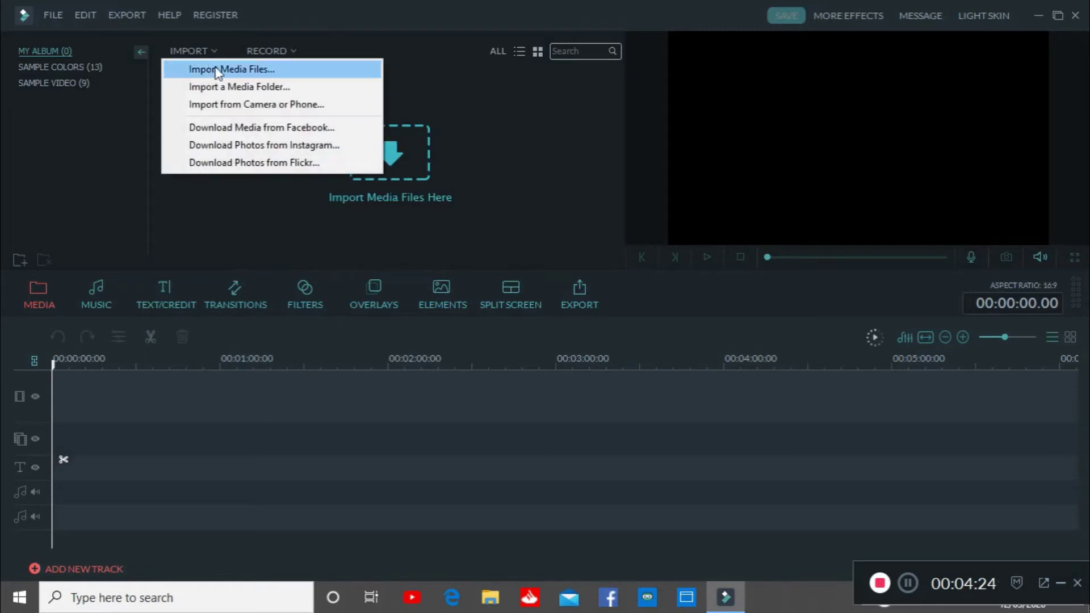
{"action": "left_click", "coordinate": [215, 68]}
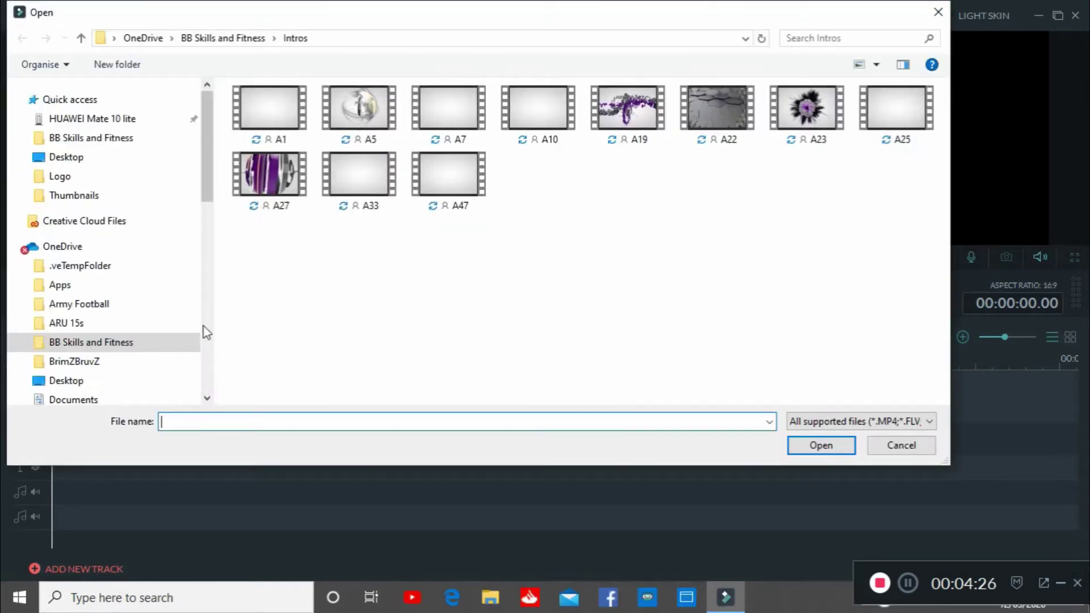
{"action": "left_click_drag", "start_coordinate": [213, 175], "coordinate": [214, 279]}
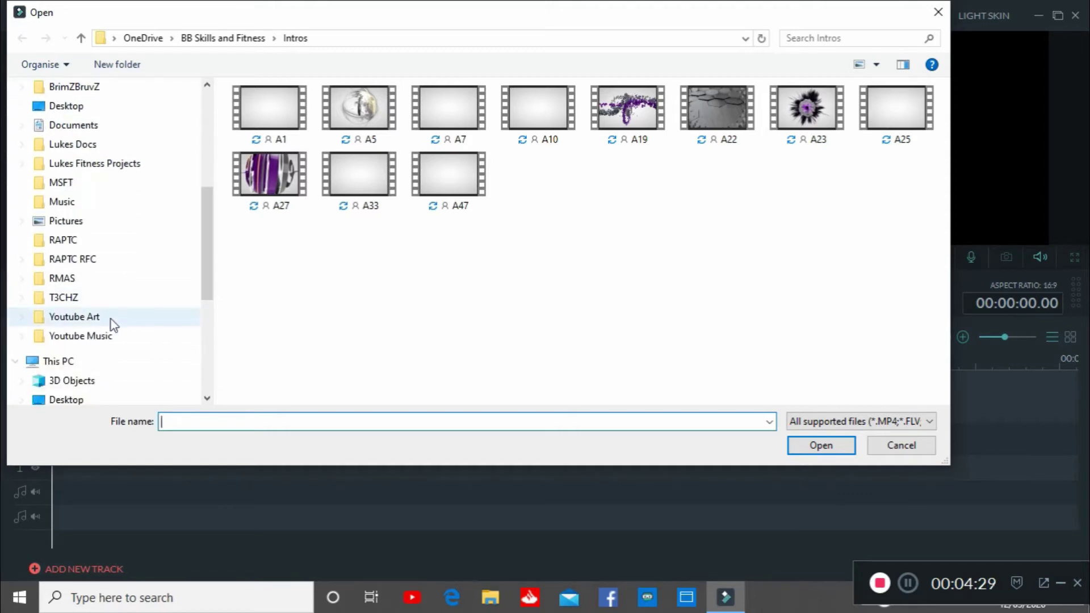
{"action": "left_click", "coordinate": [80, 298]}
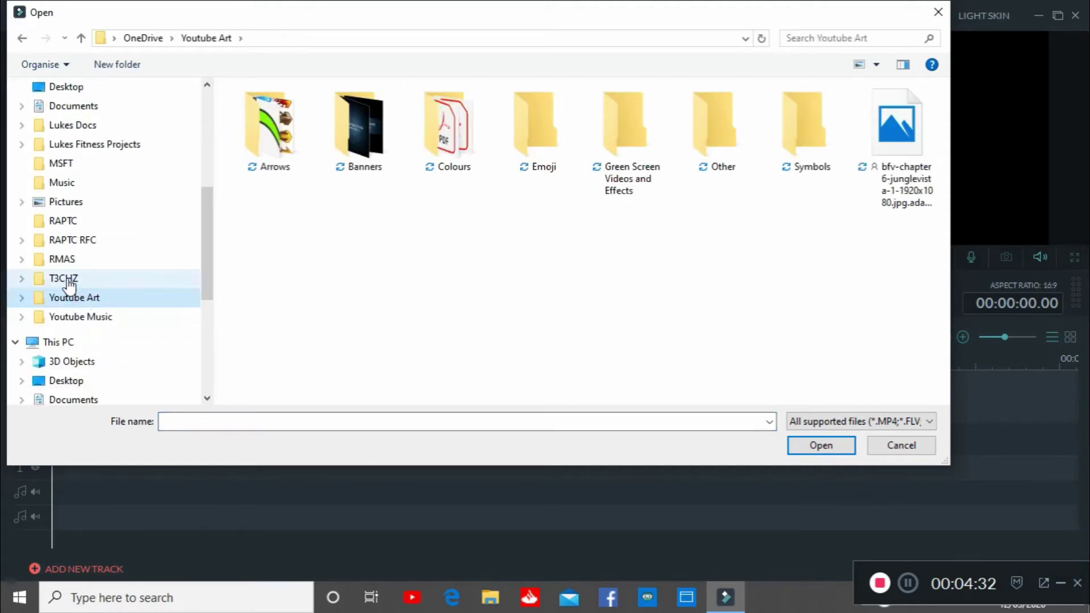
{"action": "left_click", "coordinate": [67, 280]}
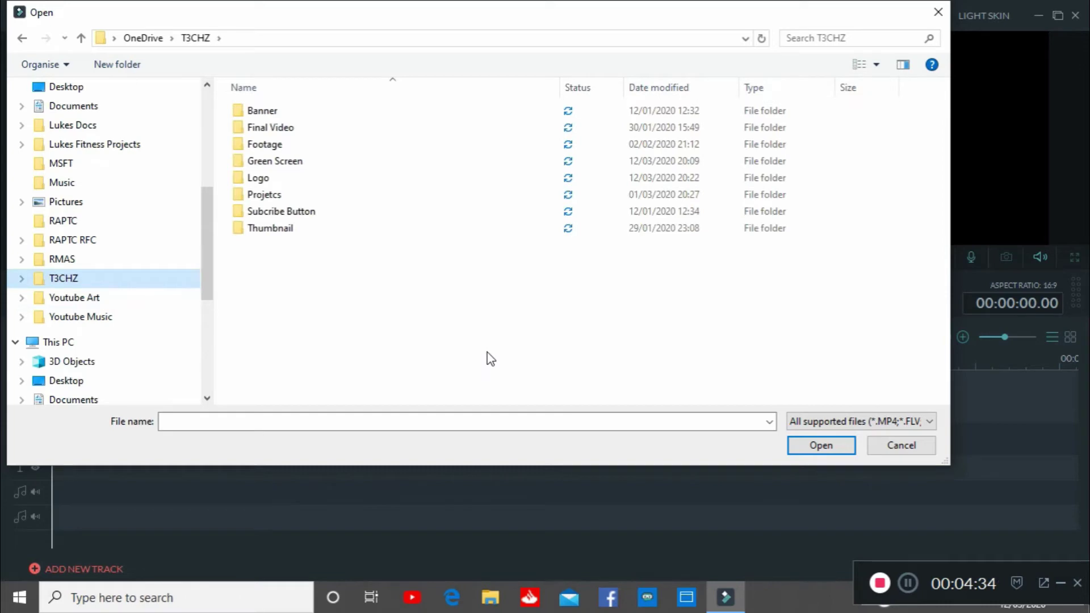
{"action": "double_click", "coordinate": [262, 176]}
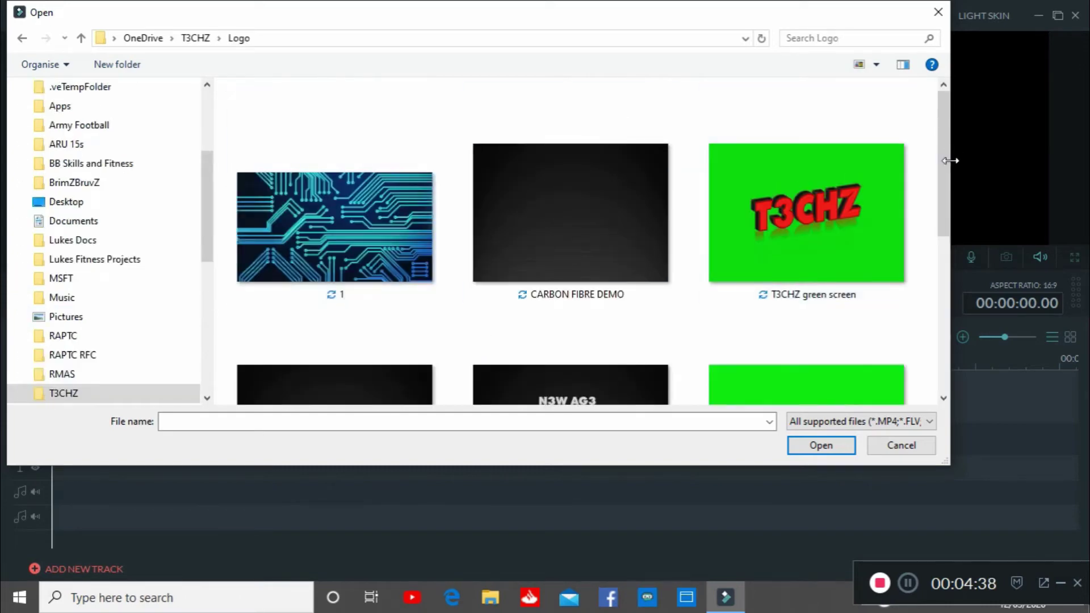
{"action": "left_click_drag", "start_coordinate": [945, 160], "coordinate": [941, 213]}
{"action": "left_click", "coordinate": [833, 266]}
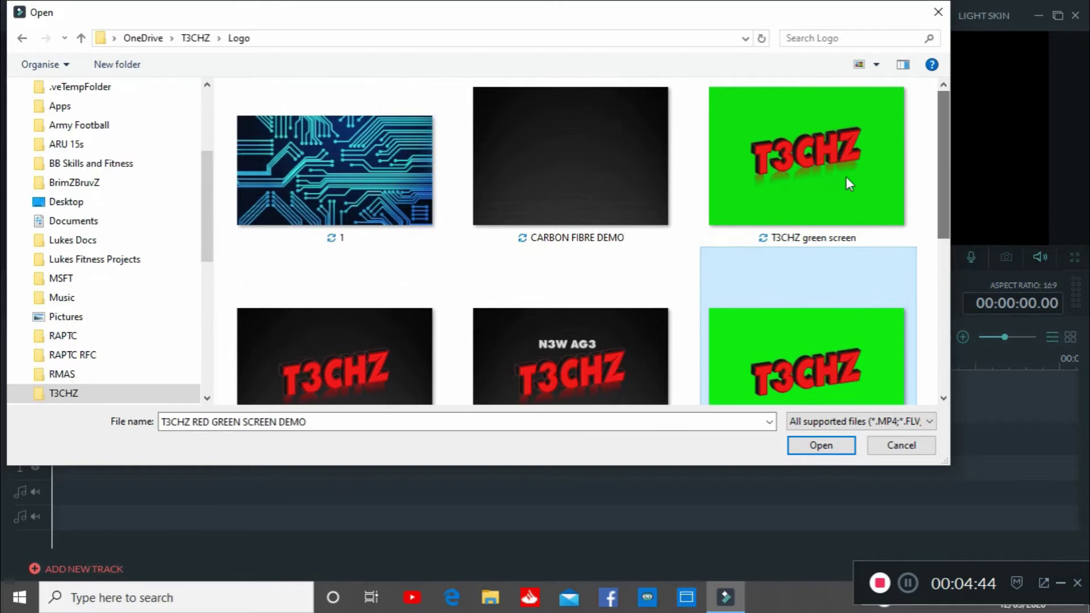
{"action": "left_click", "coordinate": [539, 192], "text": "ctrl"}
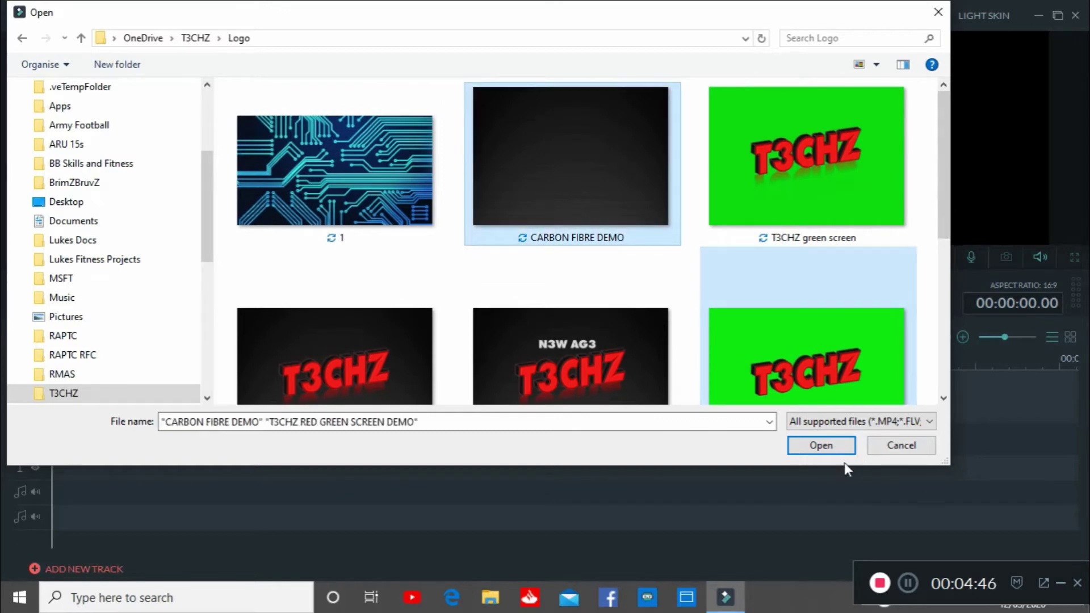
{"action": "left_click", "coordinate": [824, 450]}
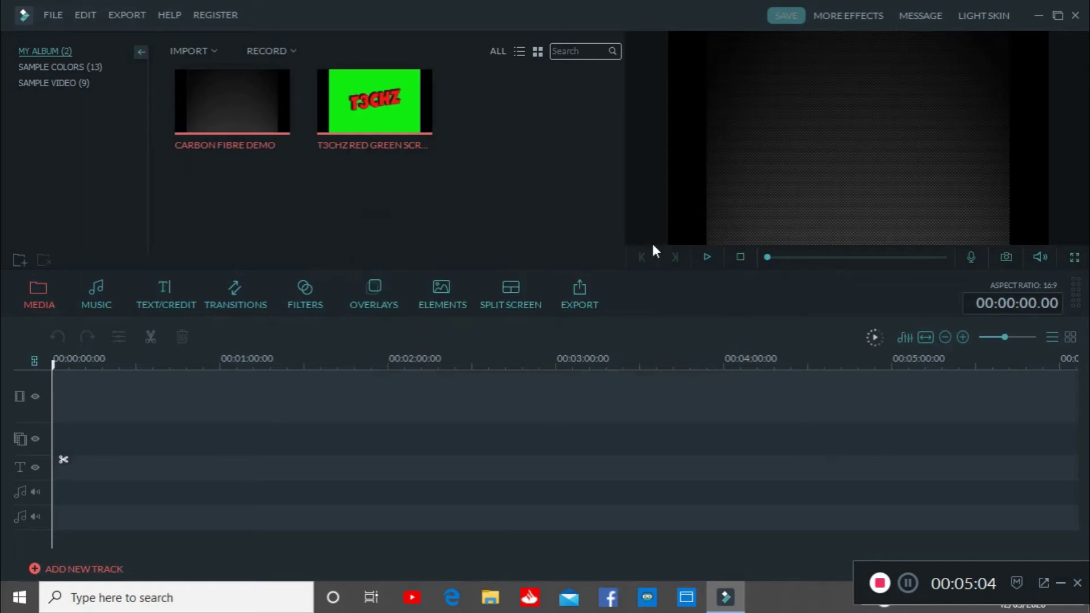
- Add CARBON FIBRE DEMO to the video track and crop it to 16:9 (1526 × 858)
{"action": "left_click", "coordinate": [386, 132]}
{"action": "left_click", "coordinate": [244, 132]}
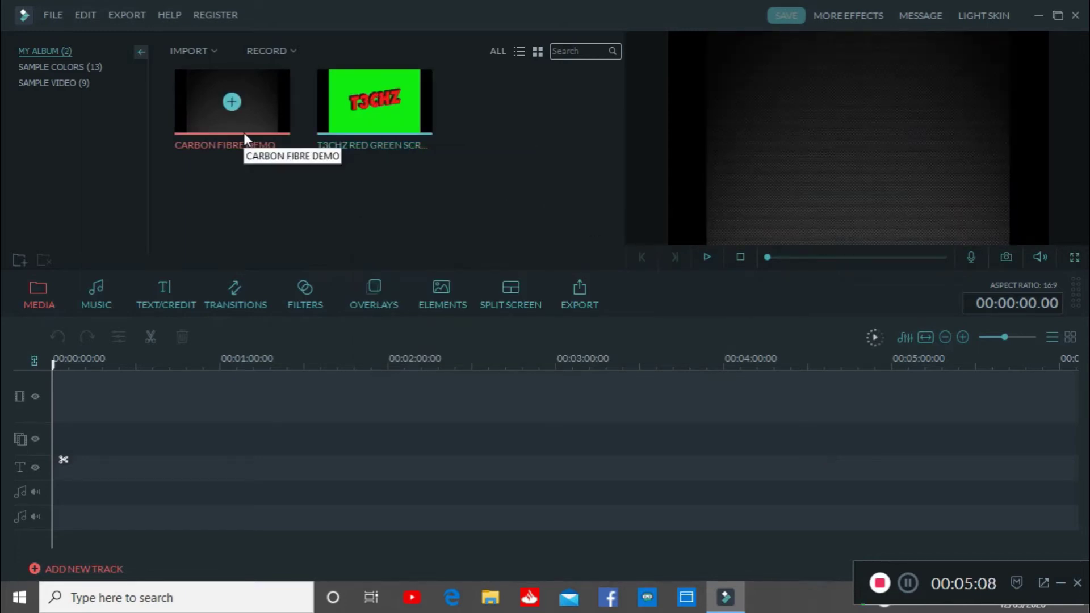
{"action": "left_click", "coordinate": [233, 103]}
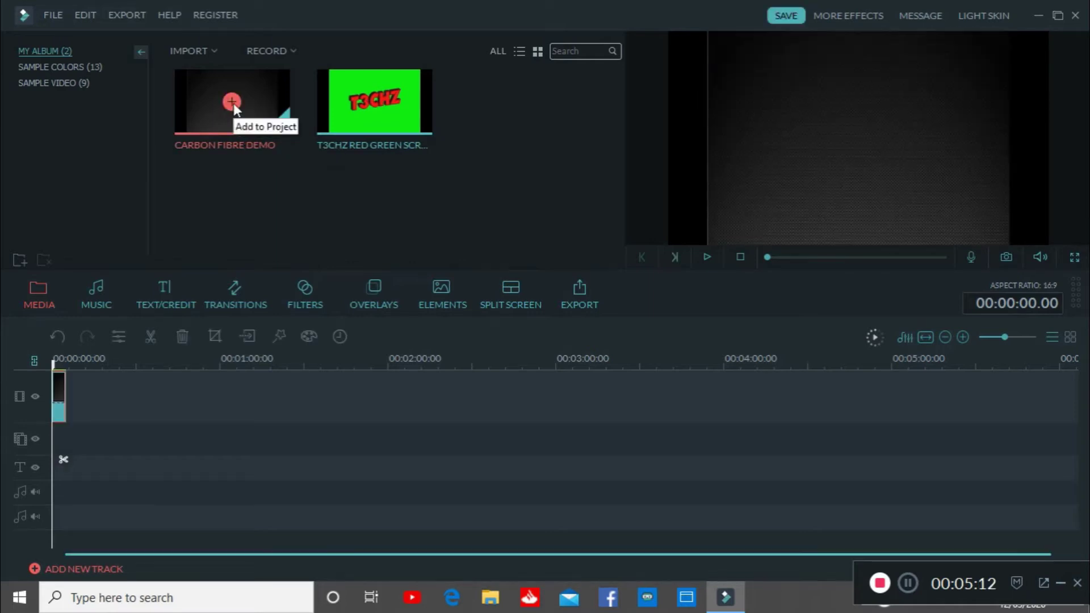
{"action": "double_click", "coordinate": [60, 392]}
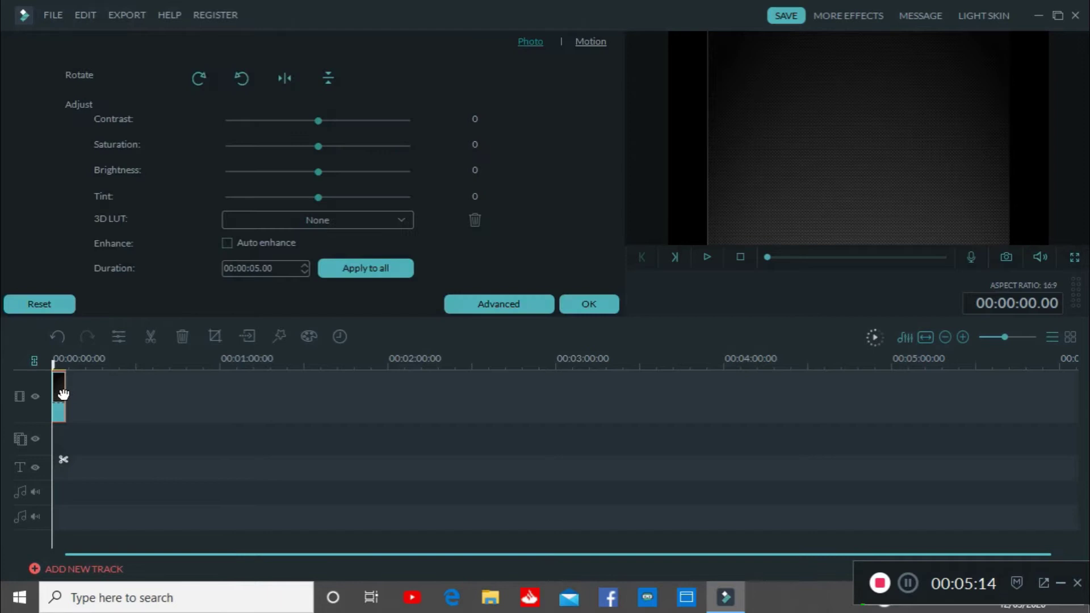
{"action": "left_click", "coordinate": [216, 336]}
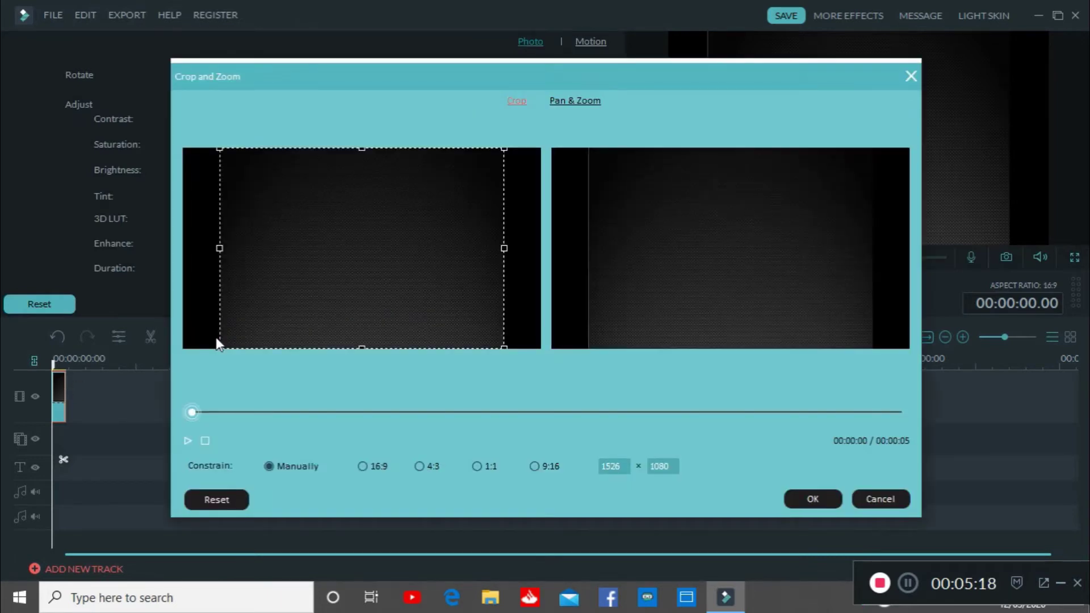
{"action": "left_click", "coordinate": [364, 467]}
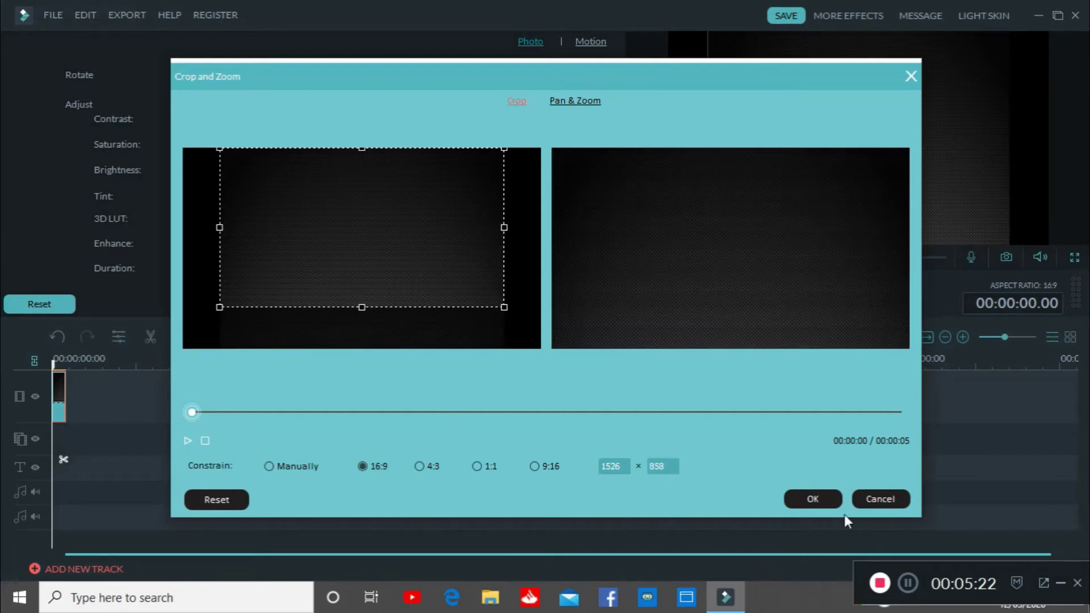
{"action": "left_click", "coordinate": [808, 500]}
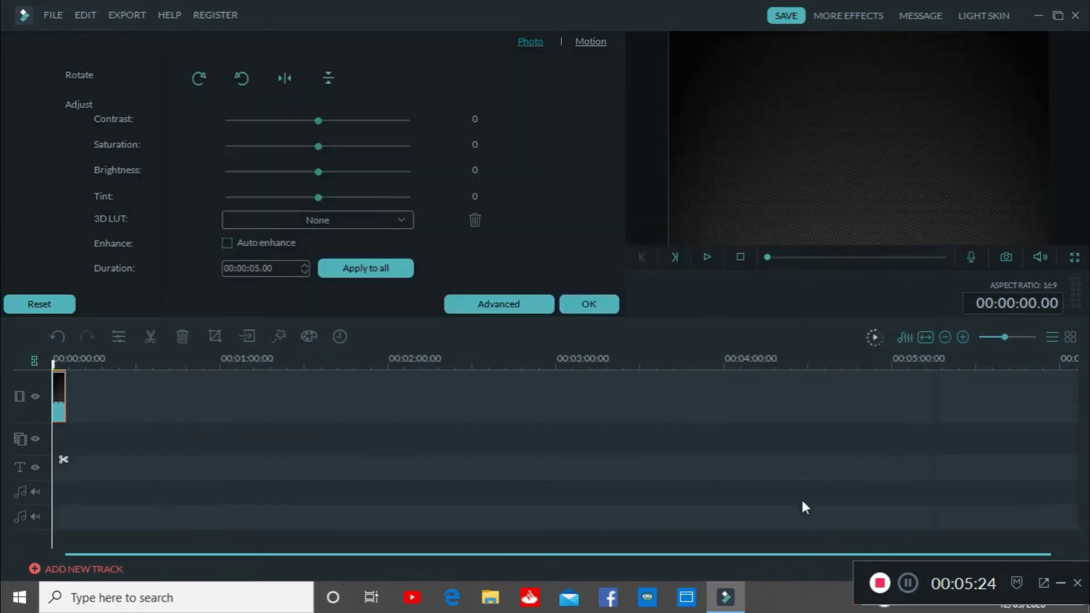
- Place the green-screen T3CHZ logo on the track above the carbon background
{"action": "left_click", "coordinate": [588, 304]}
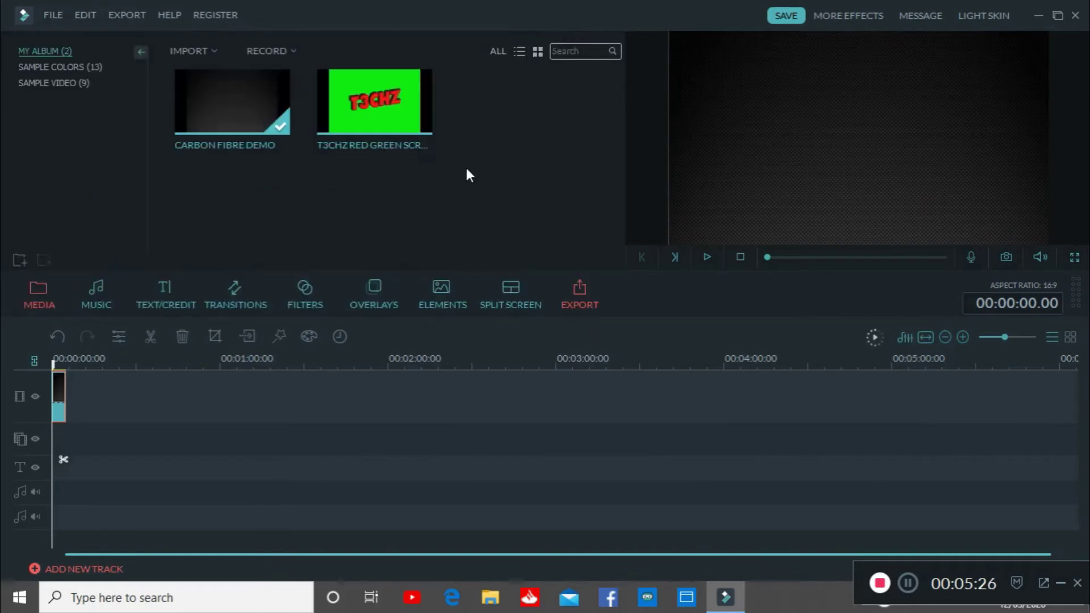
{"action": "mouse_move", "coordinate": [394, 114]}
{"action": "left_click_drag", "start_coordinate": [344, 127], "coordinate": [58, 445]}
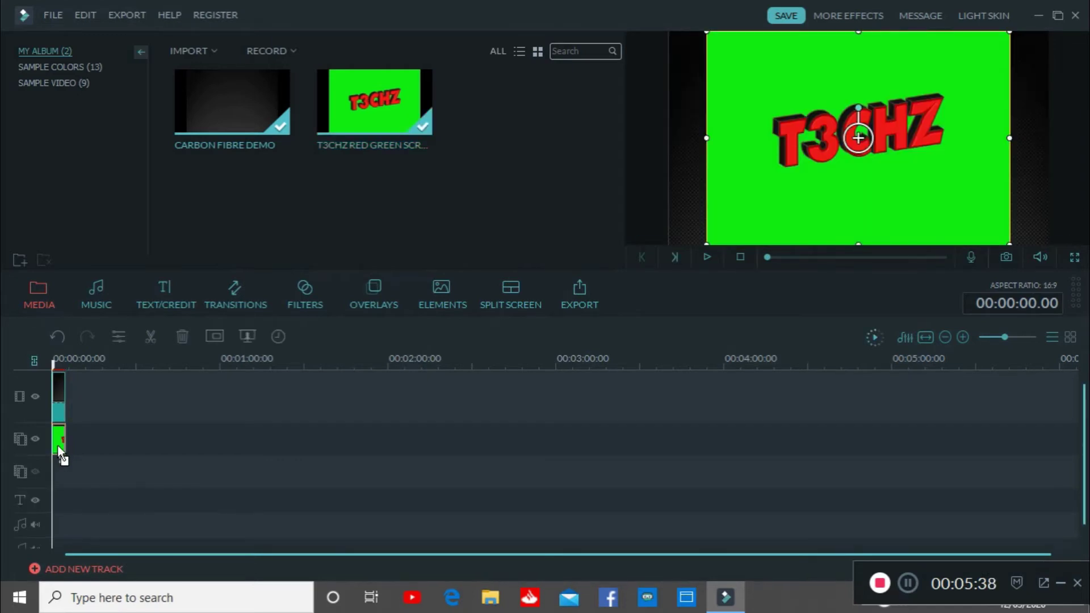
- Turn on Chroma Key so the logo clip's green background becomes transparent
{"action": "double_click", "coordinate": [59, 451]}
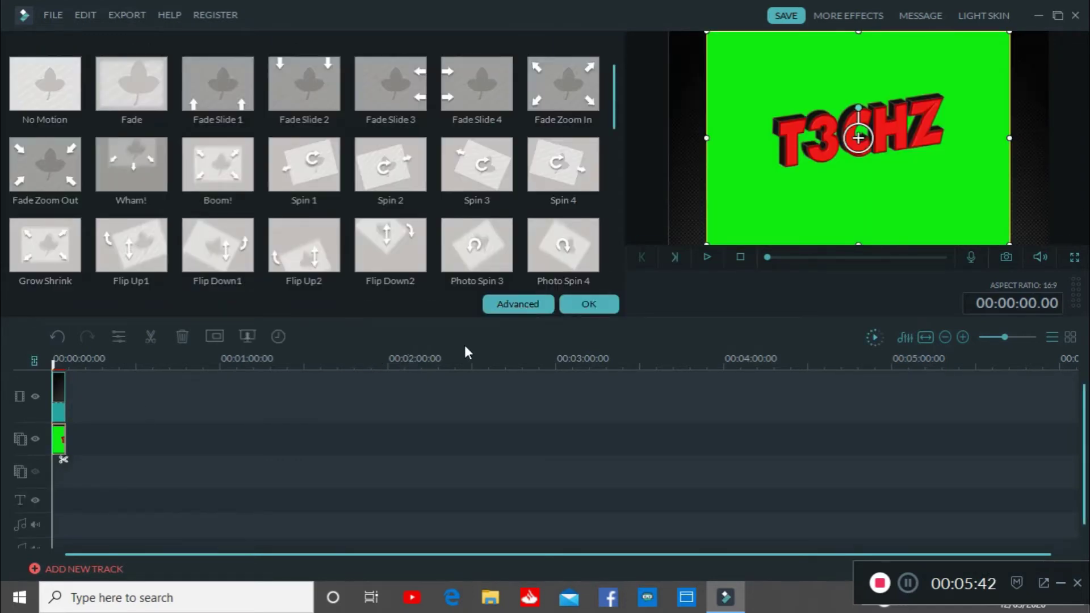
{"action": "left_click", "coordinate": [510, 310]}
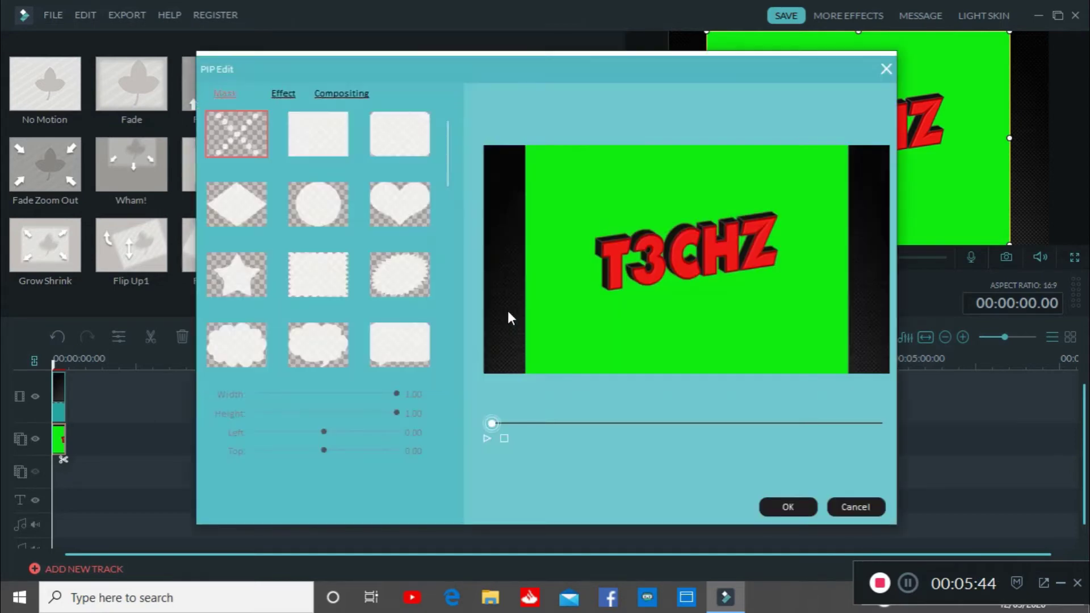
{"action": "left_click", "coordinate": [287, 94]}
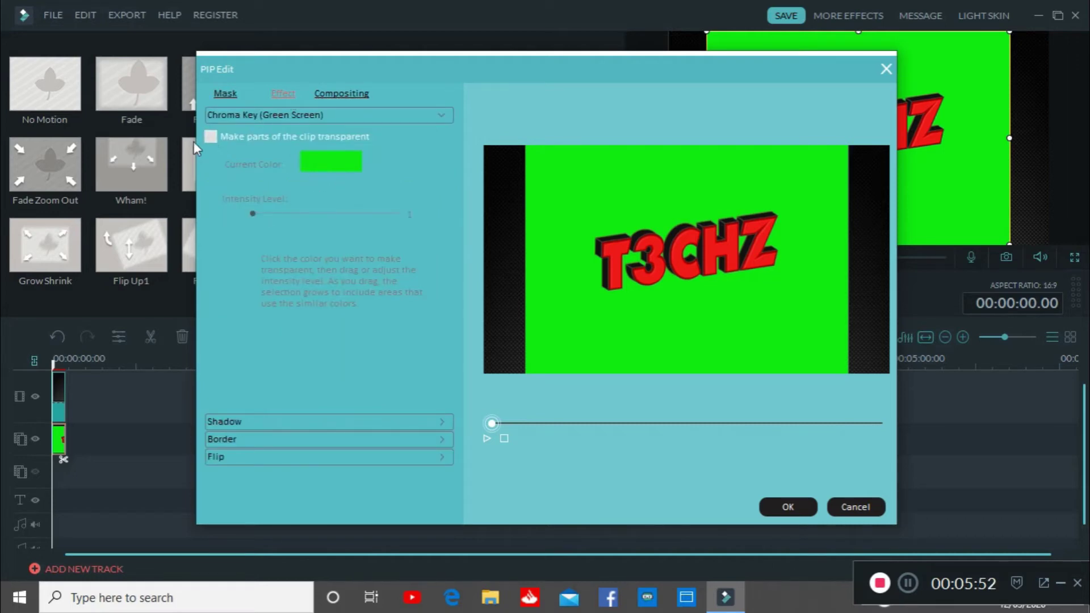
{"action": "left_click", "coordinate": [210, 139]}
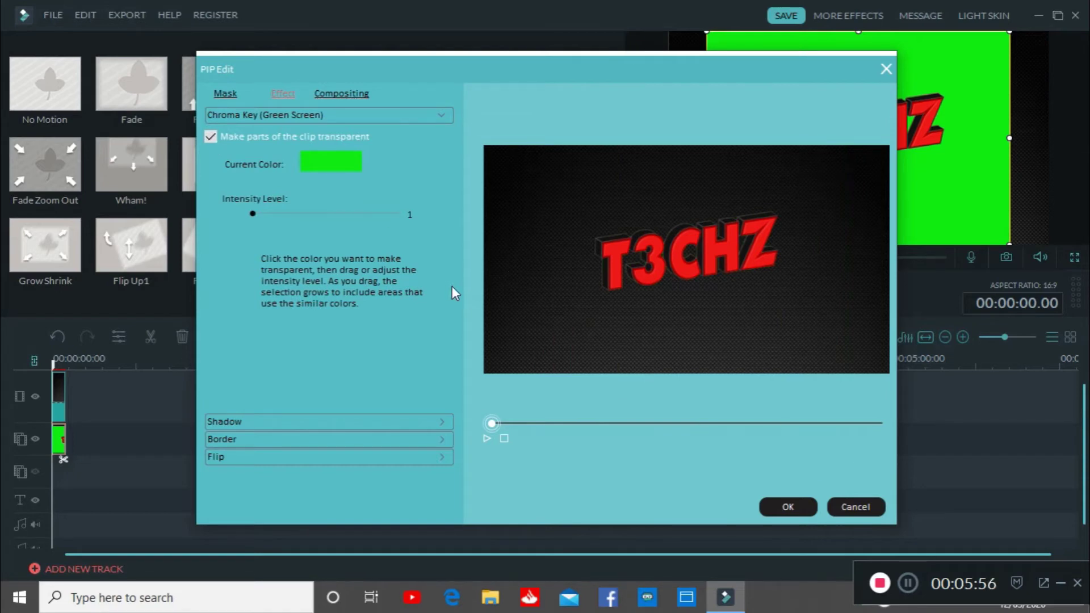
{"action": "left_click", "coordinate": [788, 506]}
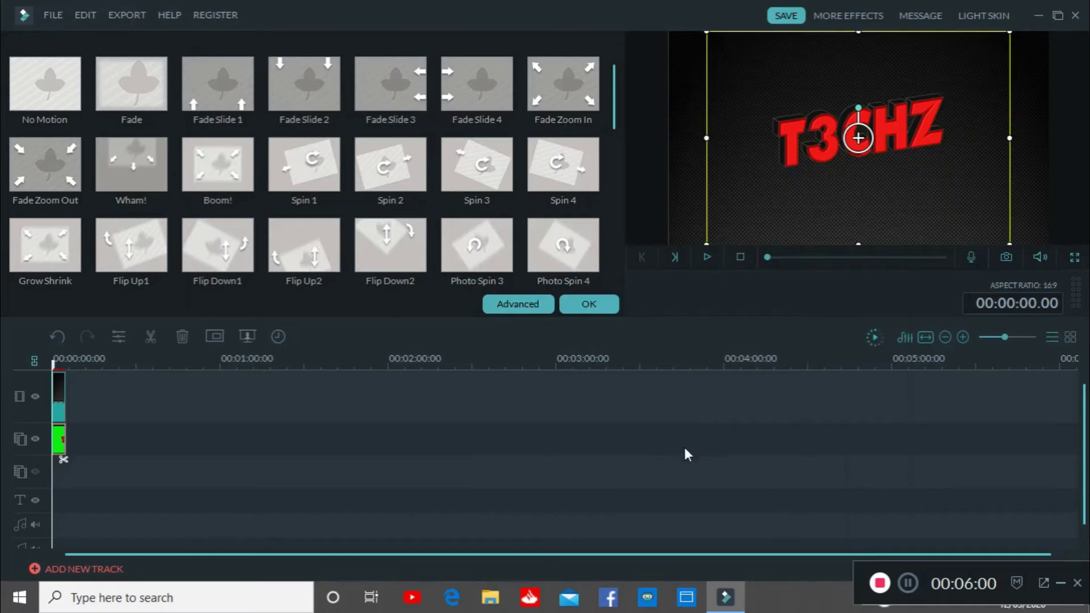
- Apply the Photo Spin 3 motion to the T3CHZ logo clip
{"action": "left_click", "coordinate": [654, 420]}
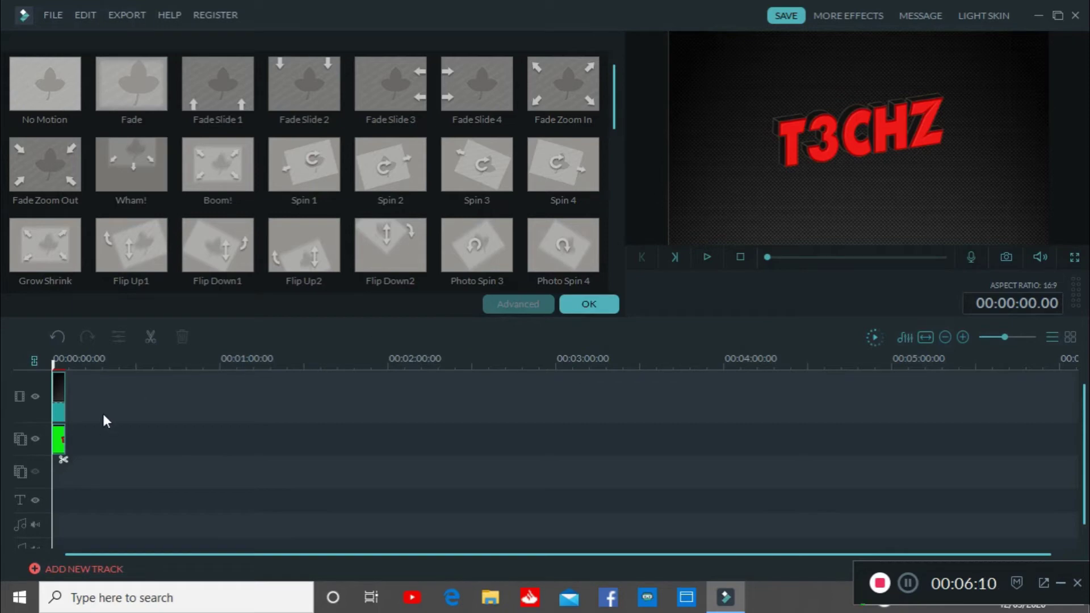
{"action": "left_click", "coordinate": [60, 442]}
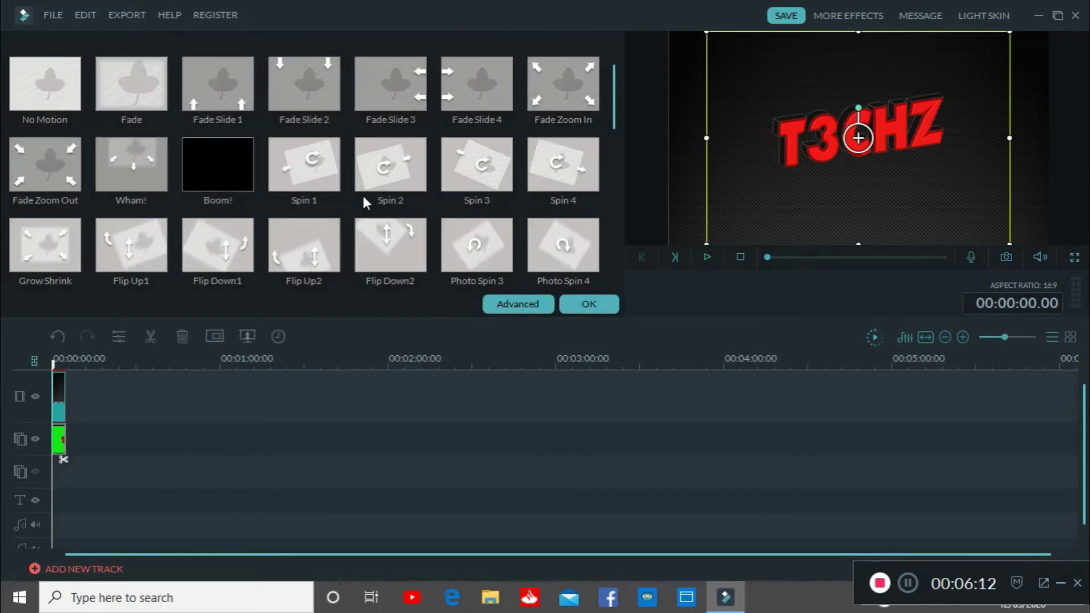
{"action": "scroll", "coordinate": [611, 117], "scroll_direction": "down", "scroll_amount": 1}
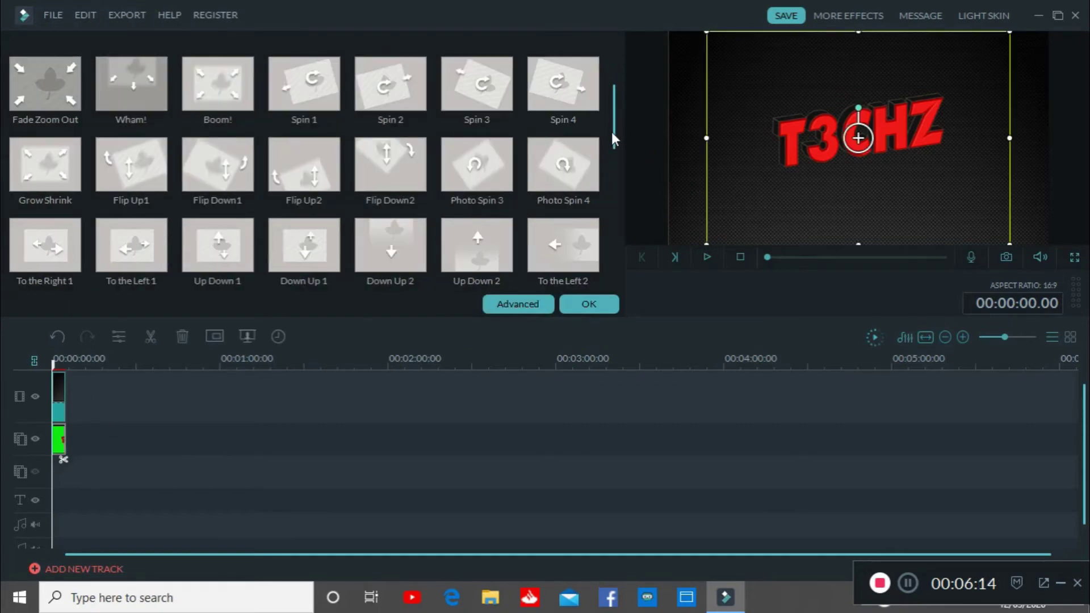
{"action": "double_click", "coordinate": [487, 169]}
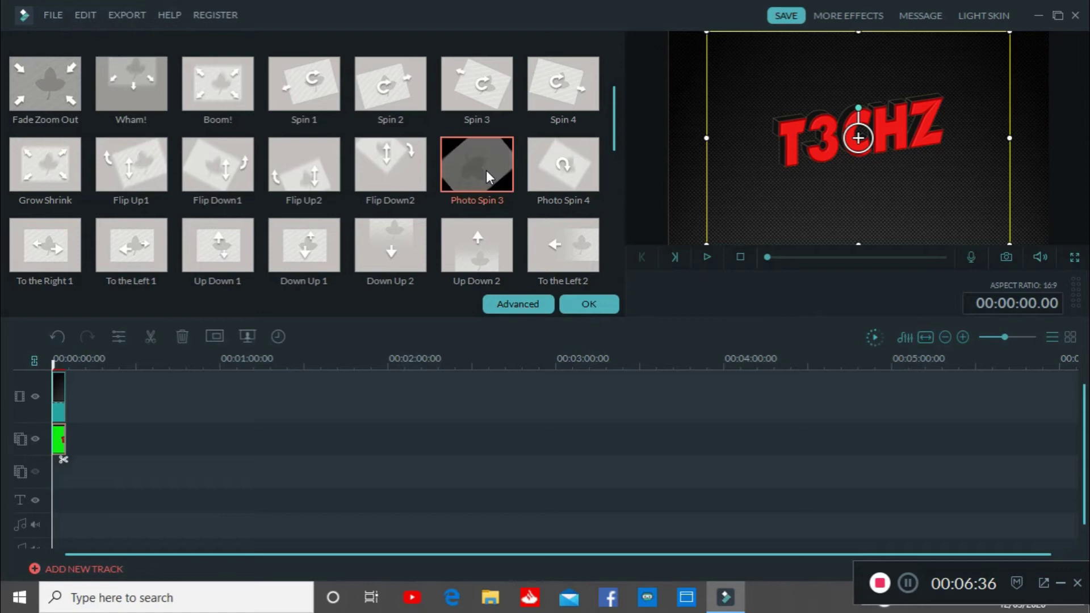
- Lengthen the carbon-fibre and logo clips so both end at the same point
{"action": "left_click", "coordinate": [62, 399]}
{"action": "left_click_drag", "start_coordinate": [66, 400], "coordinate": [121, 401]}
{"action": "left_click", "coordinate": [60, 437]}
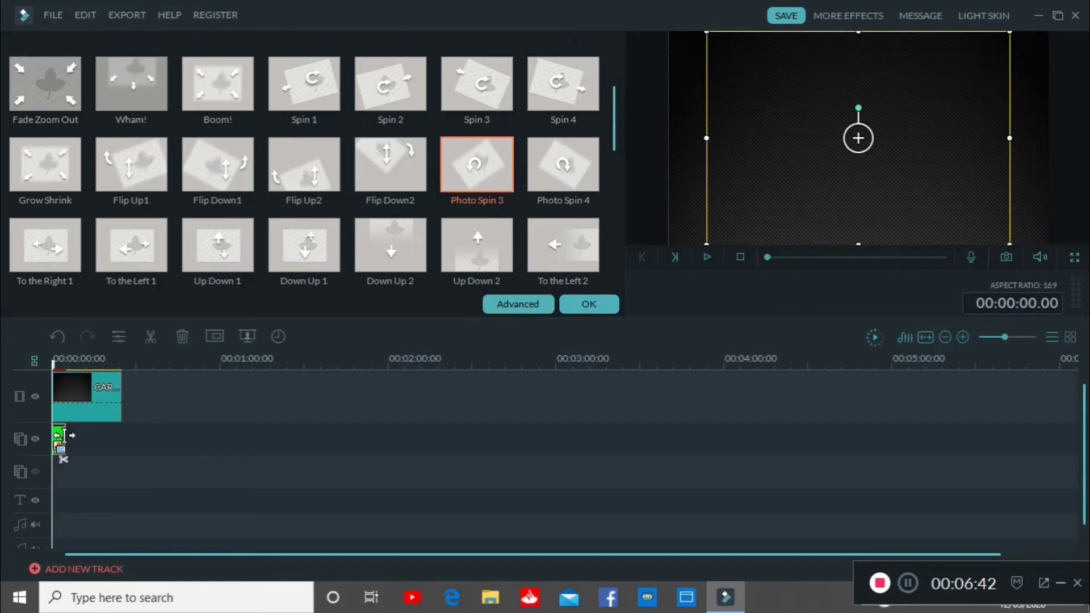
{"action": "left_click_drag", "start_coordinate": [64, 435], "coordinate": [122, 437]}
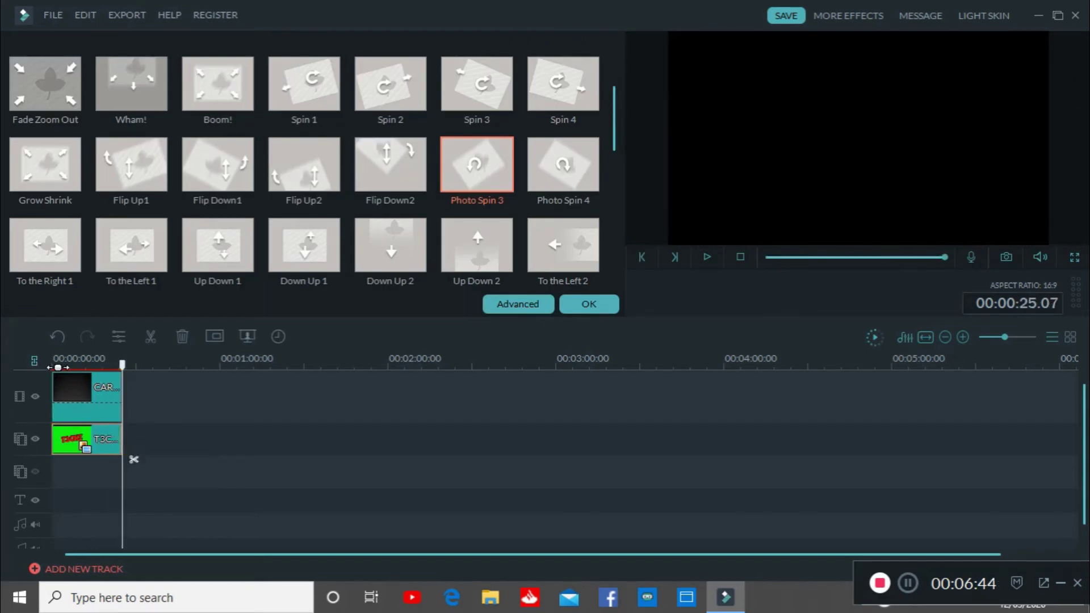
- Play the project from the start to preview the logo spinning in
{"action": "left_click", "coordinate": [55, 366]}
{"action": "left_click", "coordinate": [593, 309]}
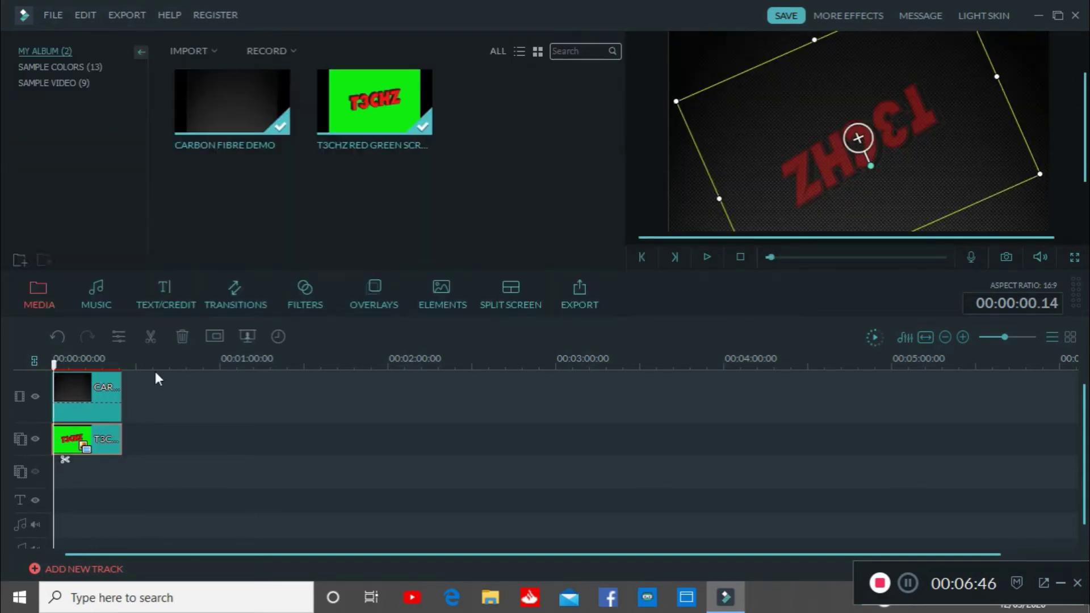
{"action": "key", "text": "space"}
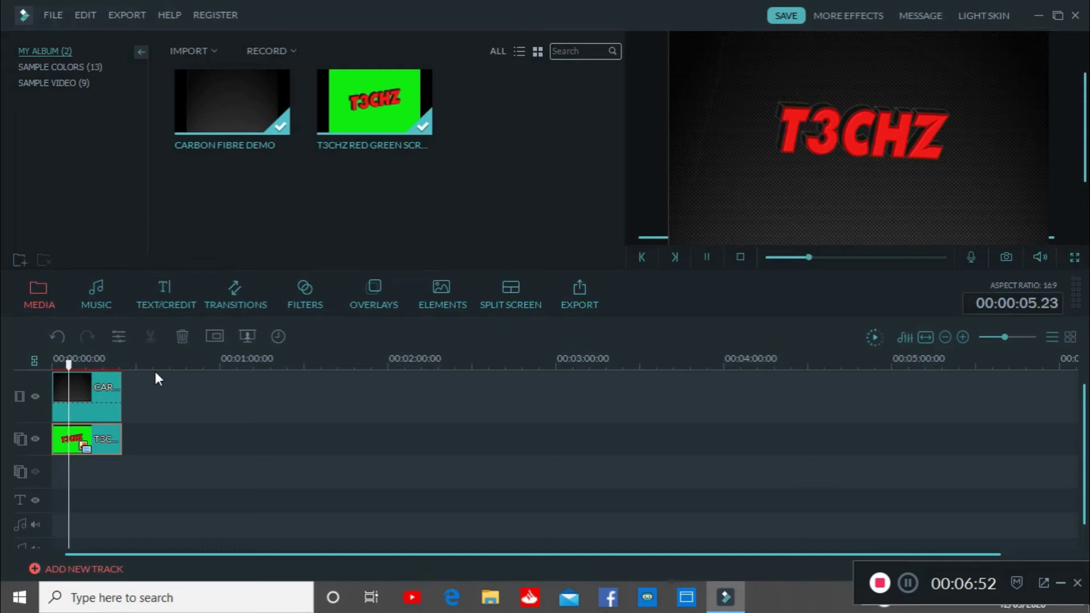
{"action": "key", "text": "space"}
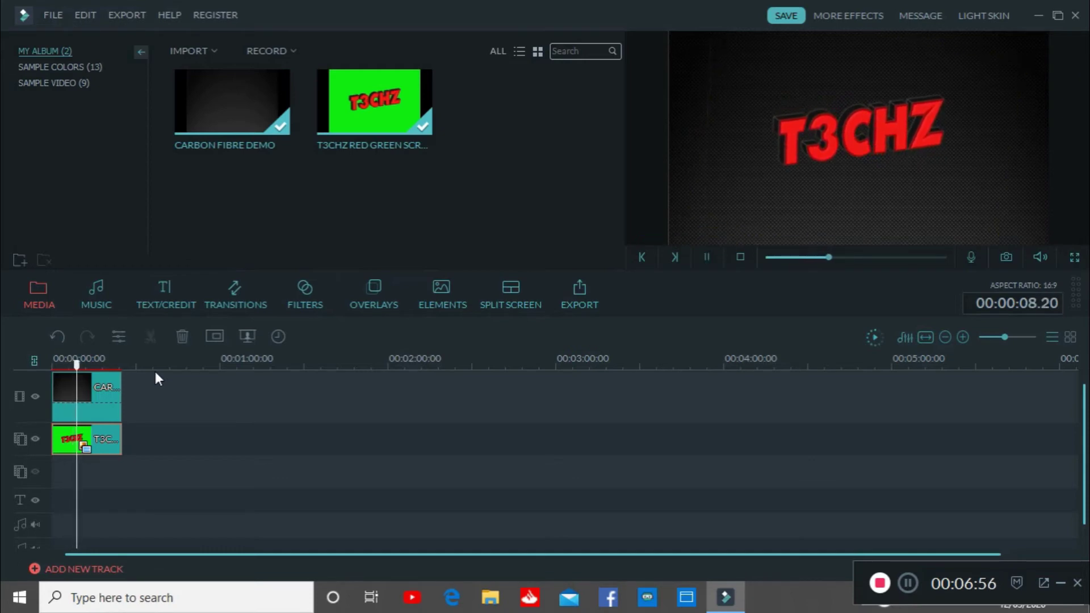
{"action": "key", "text": "space"}
- Give the logo clip a rectangle mask: width 0.86, height 0.72, left 0.07, top 0.14
{"action": "double_click", "coordinate": [85, 439]}
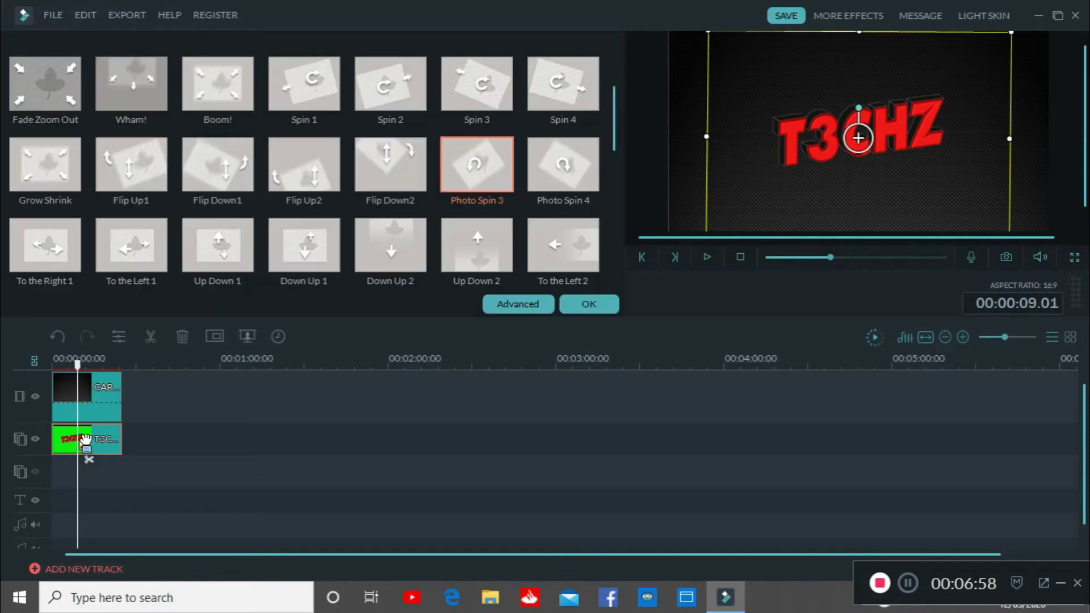
{"action": "left_click", "coordinate": [513, 308]}
{"action": "double_click", "coordinate": [316, 137]}
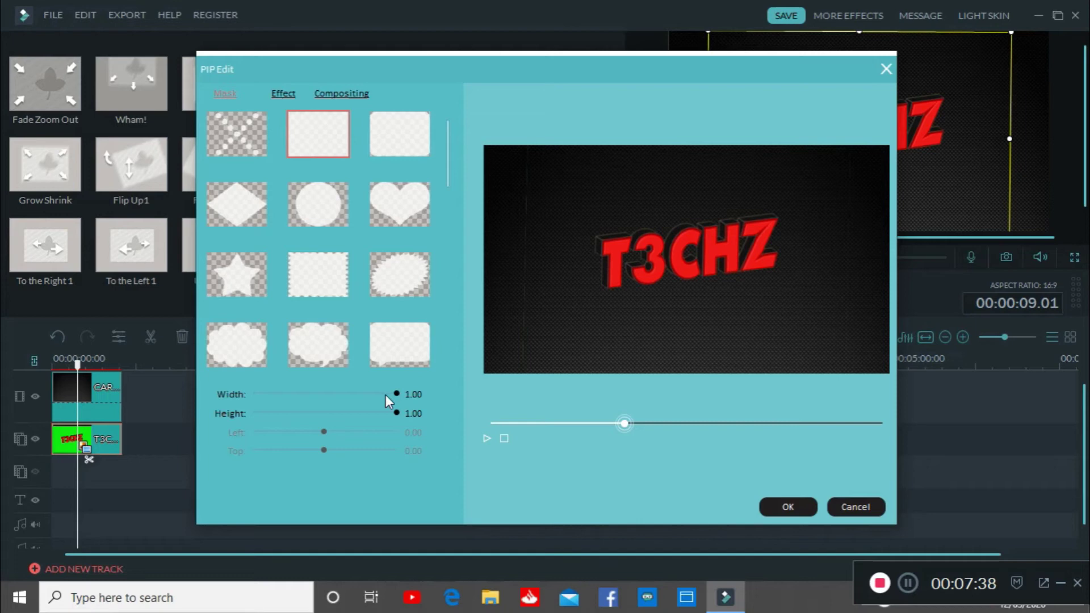
{"action": "left_click_drag", "start_coordinate": [397, 390], "coordinate": [356, 413]}
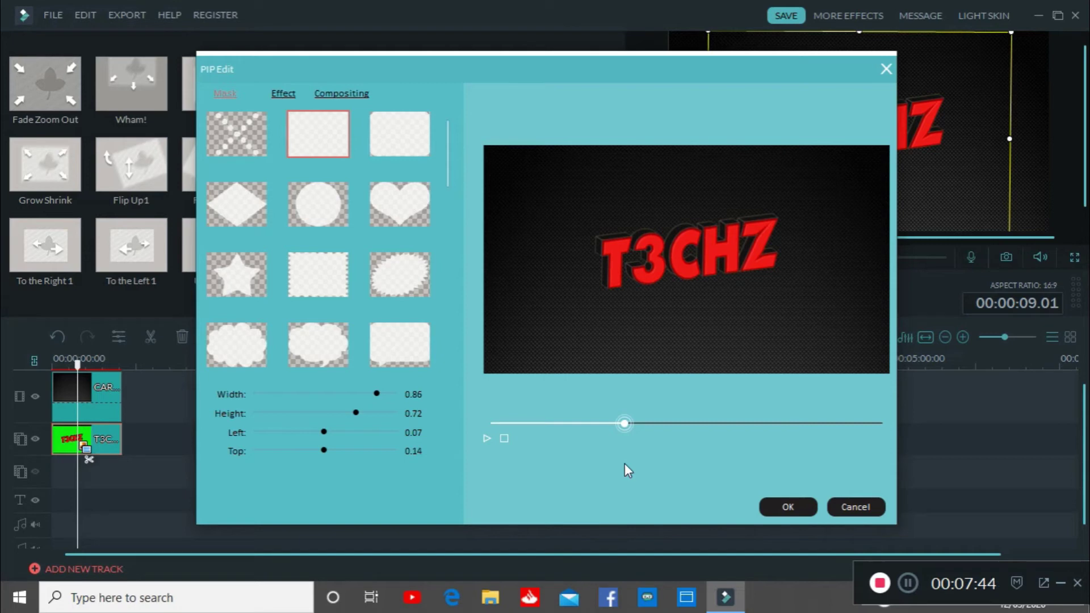
{"action": "left_click", "coordinate": [780, 509]}
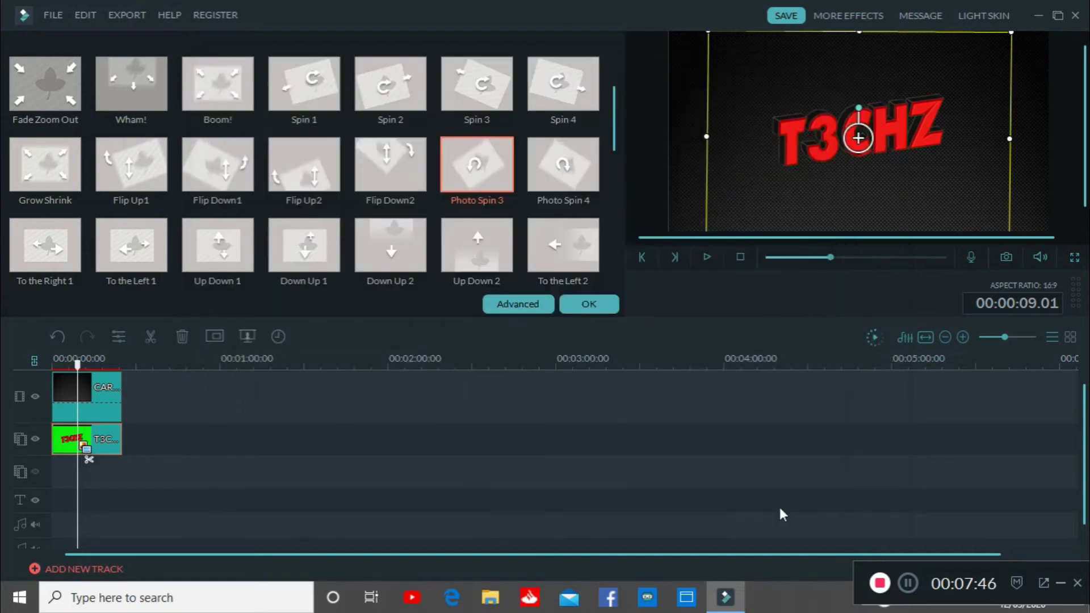
{"action": "left_click", "coordinate": [774, 257]}
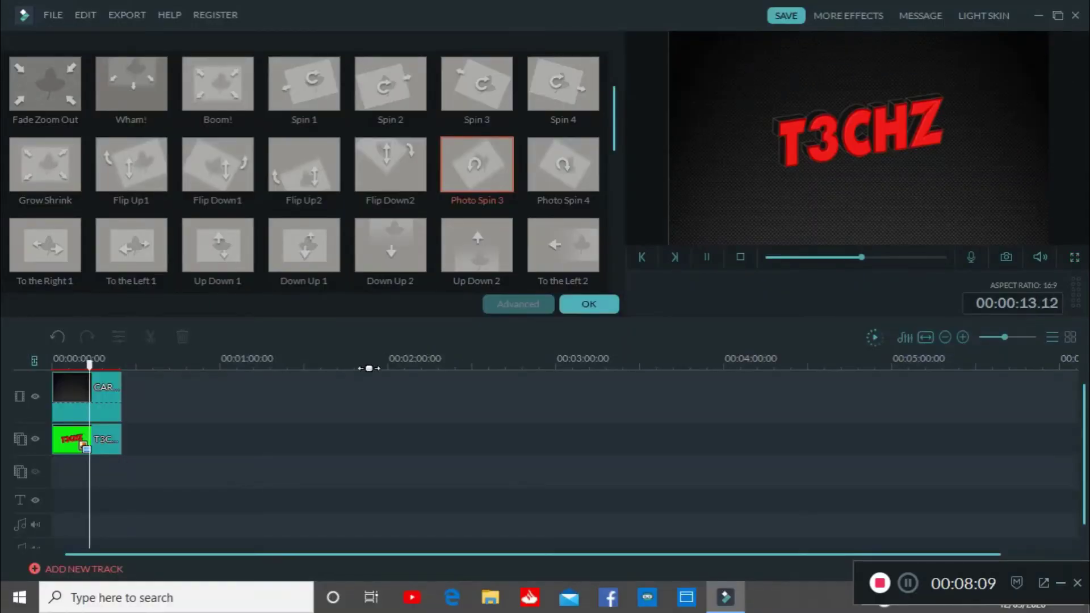
{"action": "key", "text": "space"}
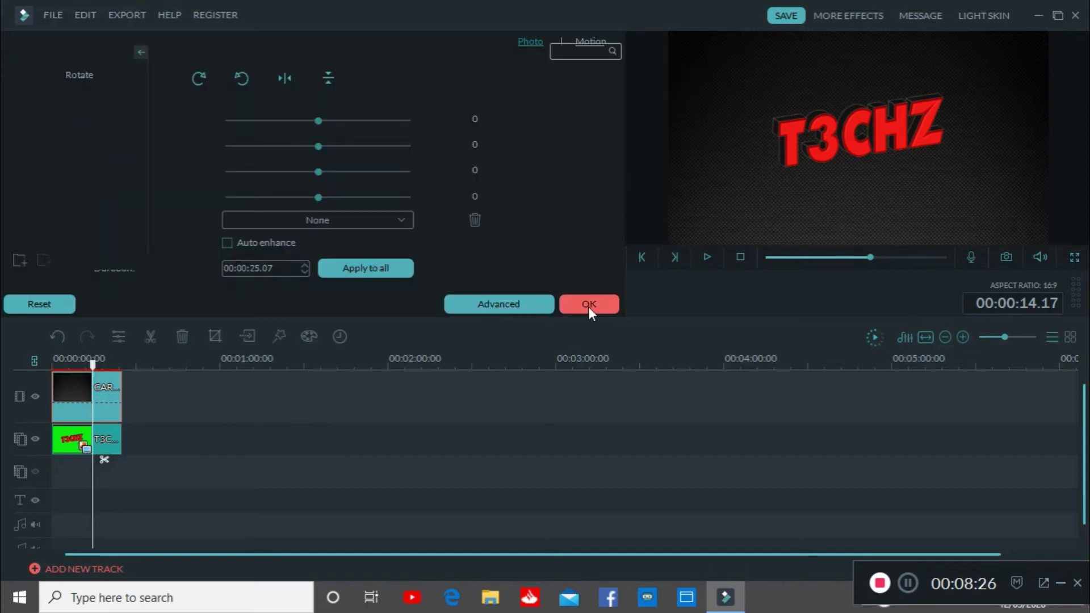
{"action": "left_click", "coordinate": [587, 307]}
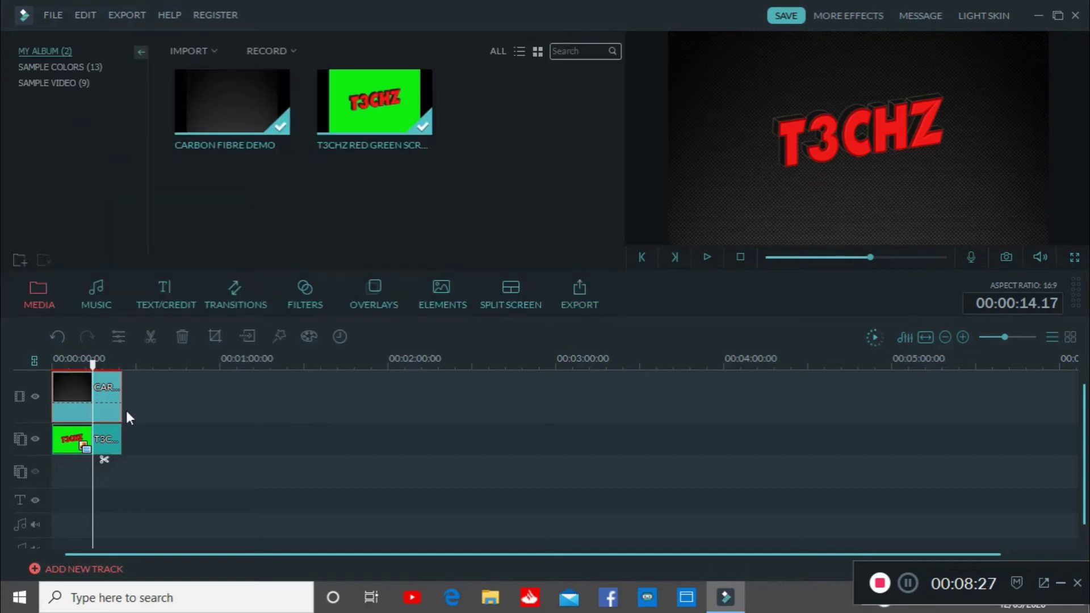
{"action": "double_click", "coordinate": [80, 445]}
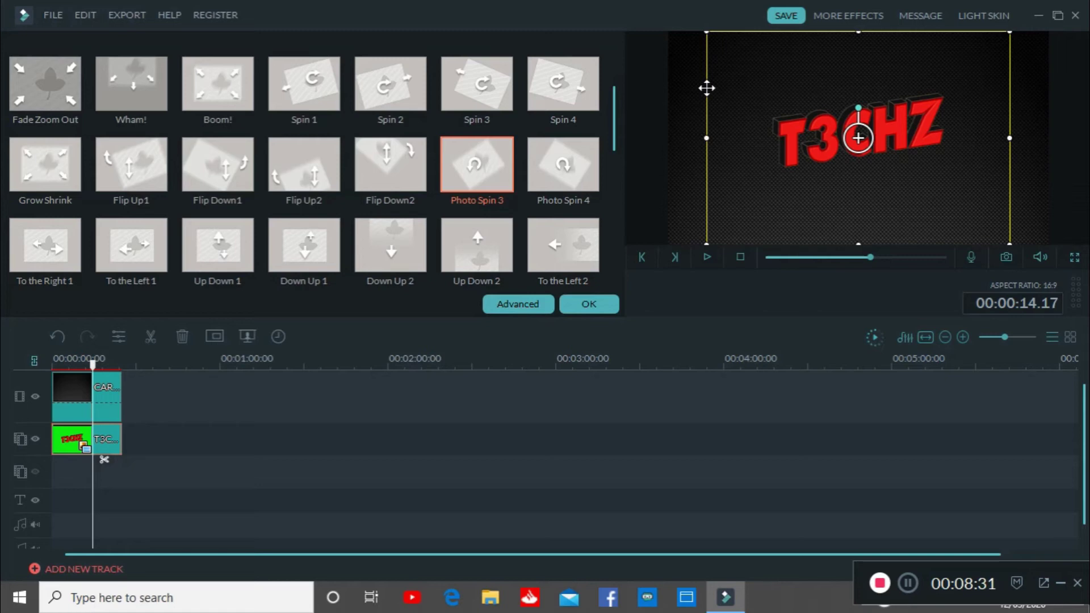
- Enlarge the T3CHZ logo in the preview and nudge it slightly left and down
{"action": "left_click_drag", "start_coordinate": [705, 33], "coordinate": [684, 29]}
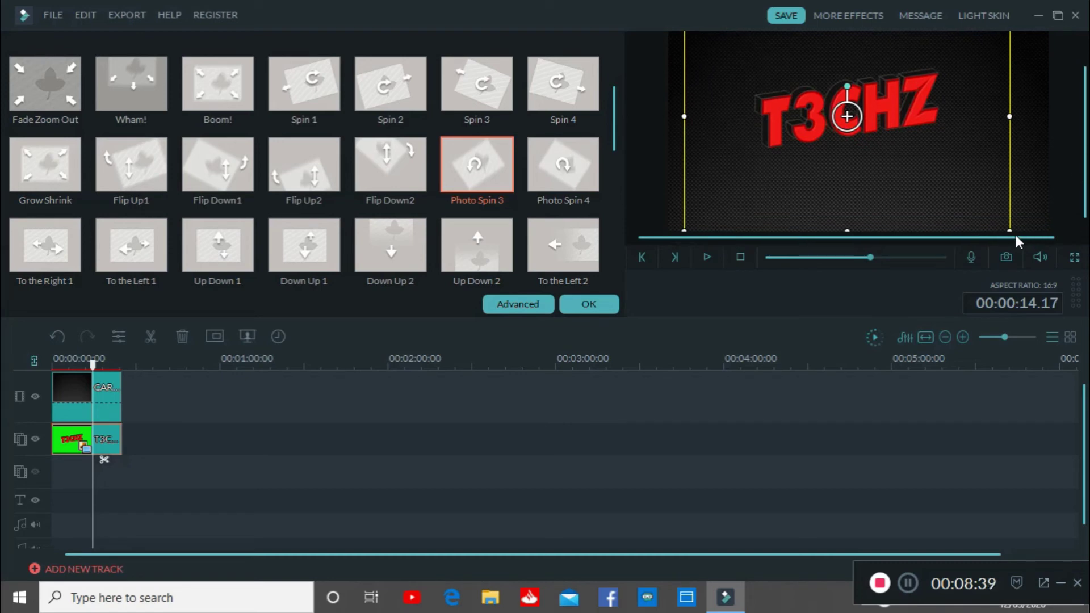
{"action": "left_click_drag", "start_coordinate": [1014, 239], "coordinate": [1060, 265]}
{"action": "left_click_drag", "start_coordinate": [783, 172], "coordinate": [770, 177]}
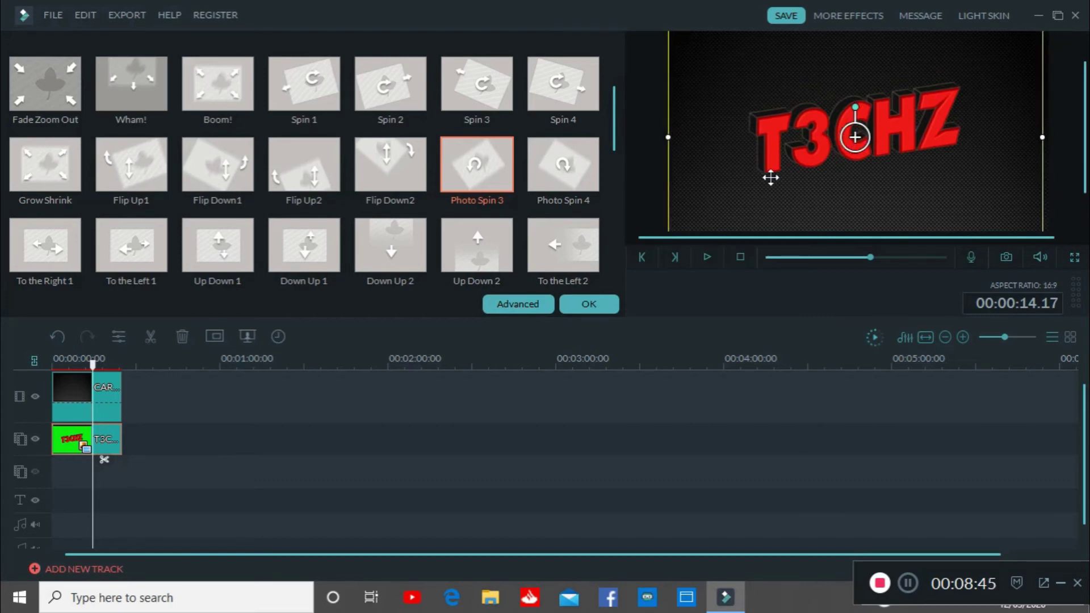
{"action": "left_click", "coordinate": [783, 493]}
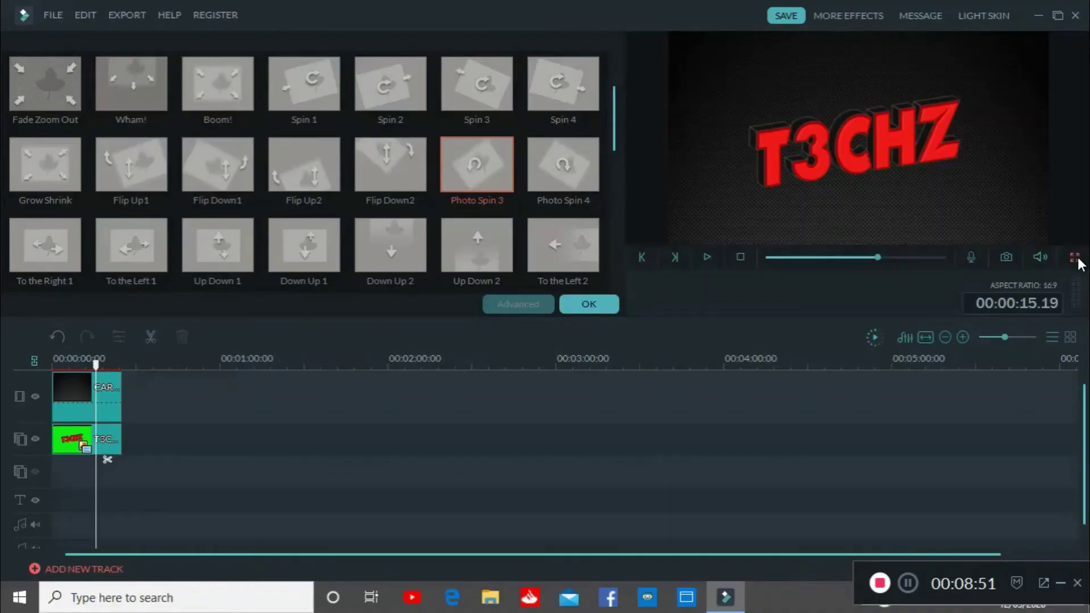
- Apply the Boom! motion to the T3CHZ logo, preview it, then open the carbon fibre clip's photo settings
{"action": "left_click", "coordinate": [69, 448]}
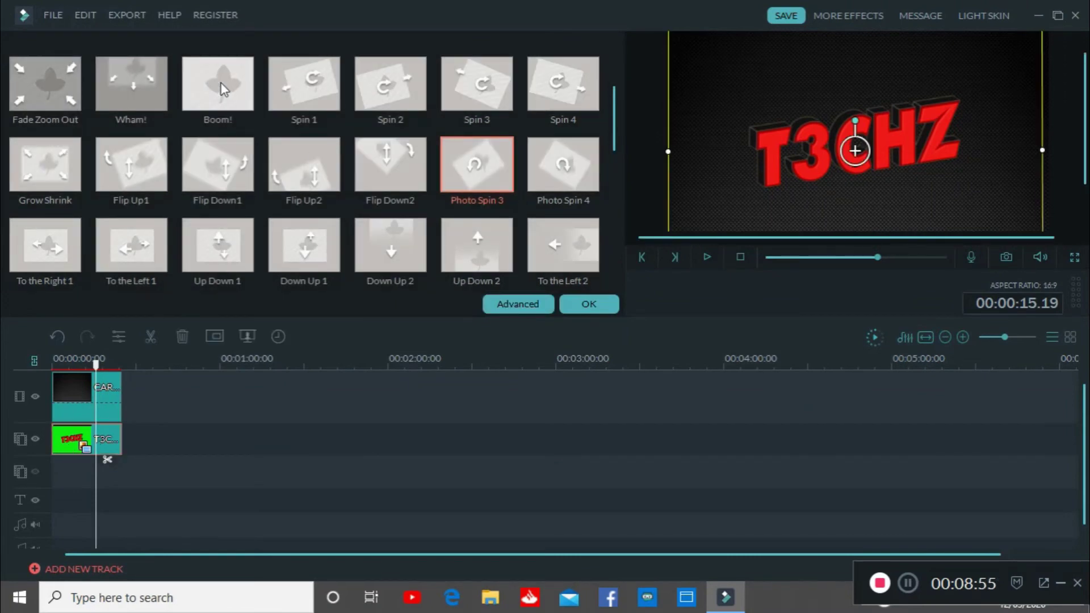
{"action": "left_click", "coordinate": [217, 84]}
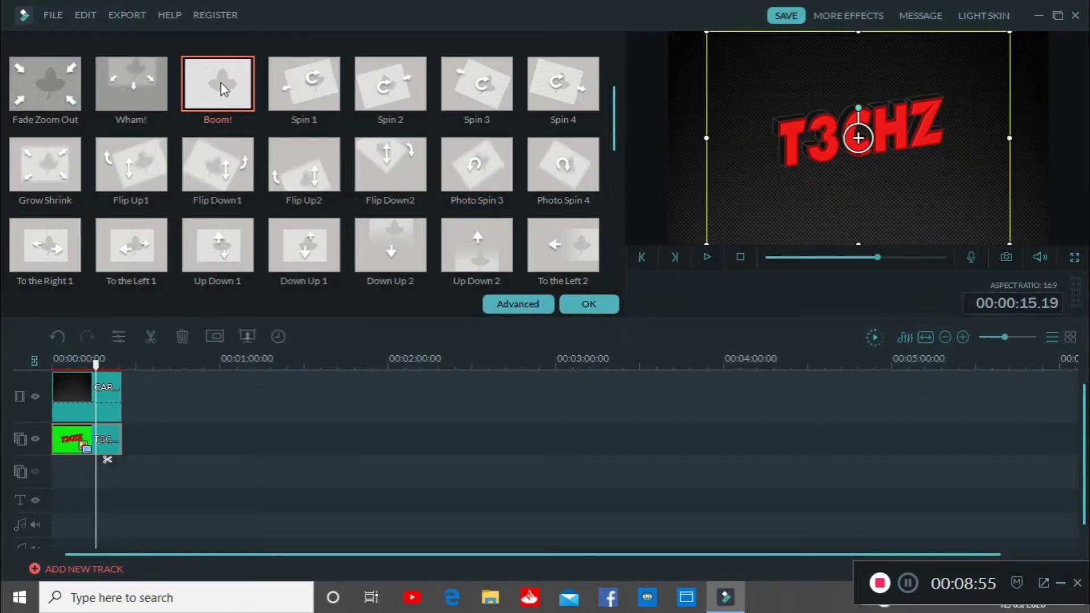
{"action": "left_click", "coordinate": [56, 366]}
{"action": "key", "text": "space"}
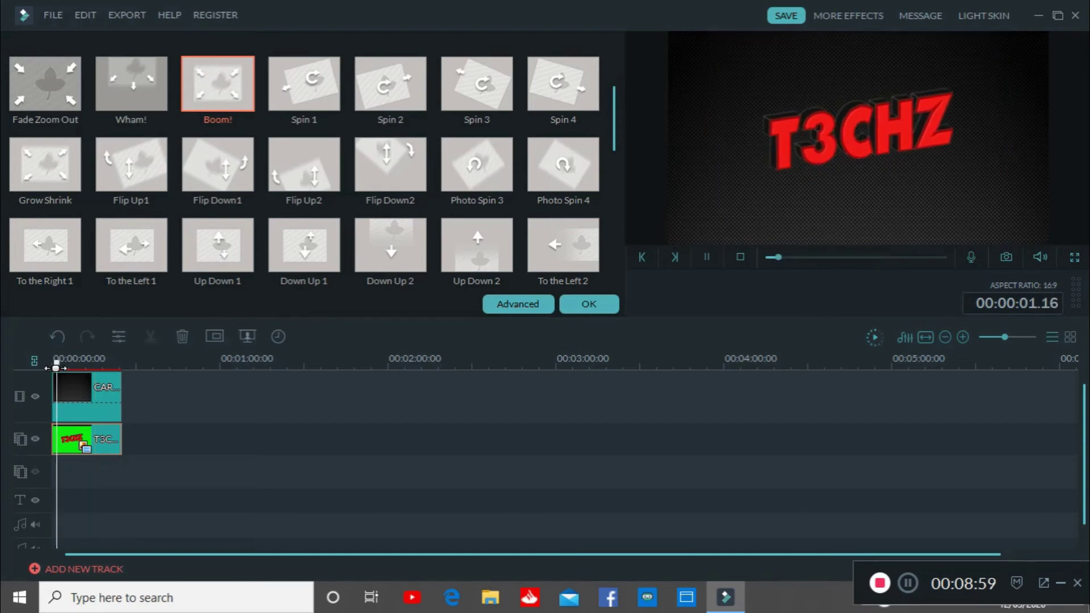
{"action": "key", "text": "space"}
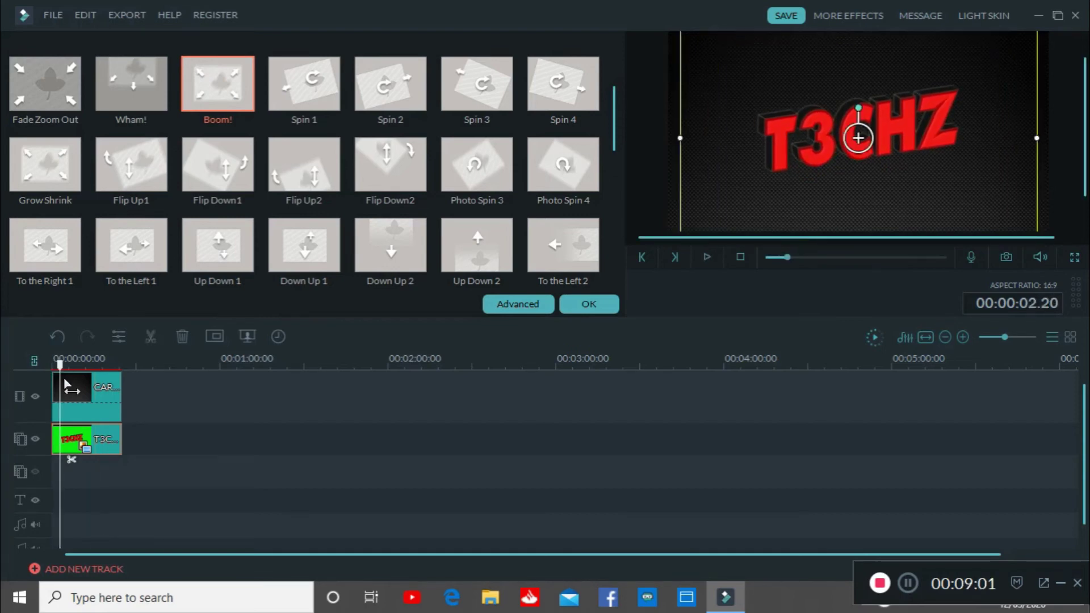
{"action": "double_click", "coordinate": [115, 398]}
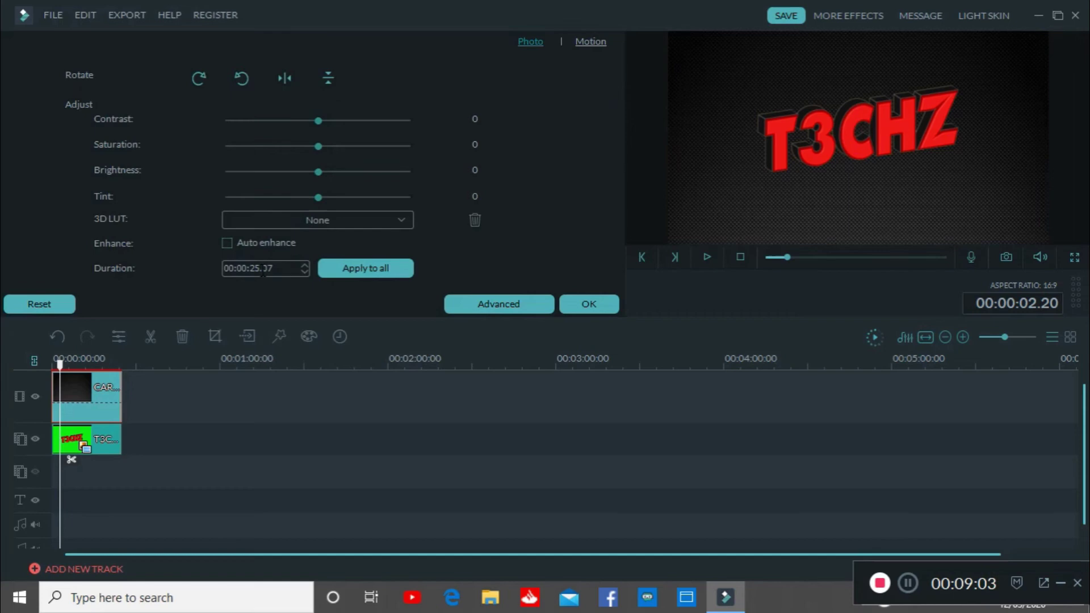
- Set the carbon fibre background clip's duration to 00:00:10.00 and play the project back
{"action": "key", "text": "space"}
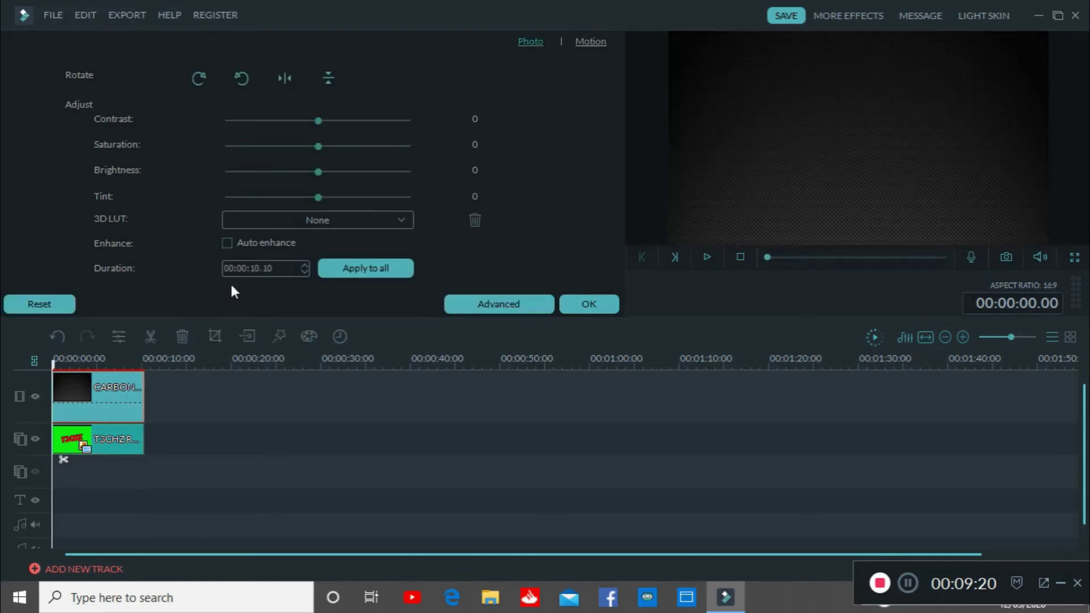
{"action": "type", "text": "00"}
{"action": "left_click", "coordinate": [595, 300]}
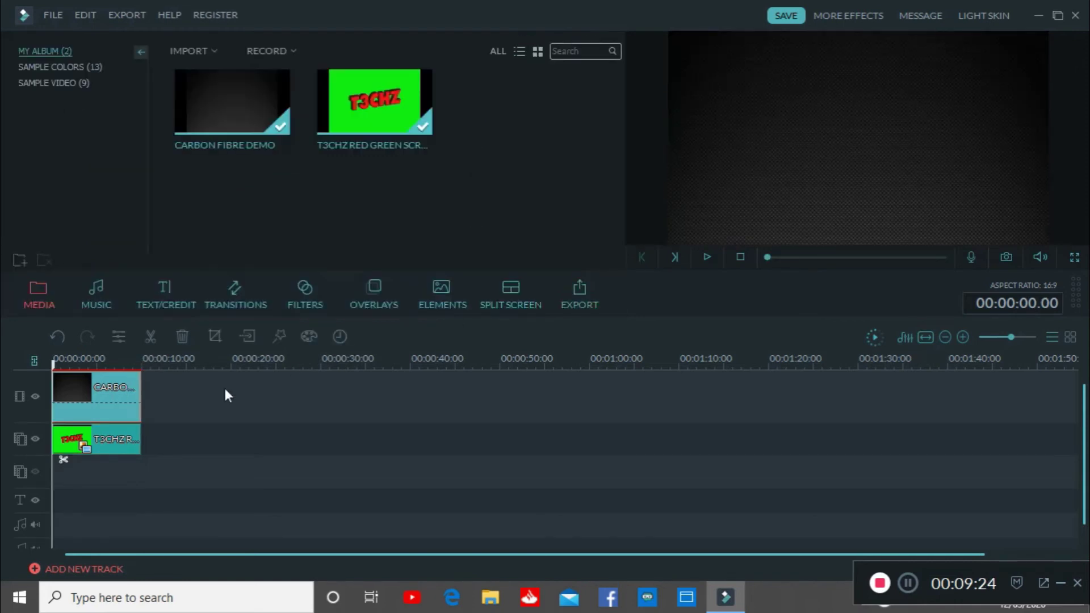
{"action": "key", "text": "space"}
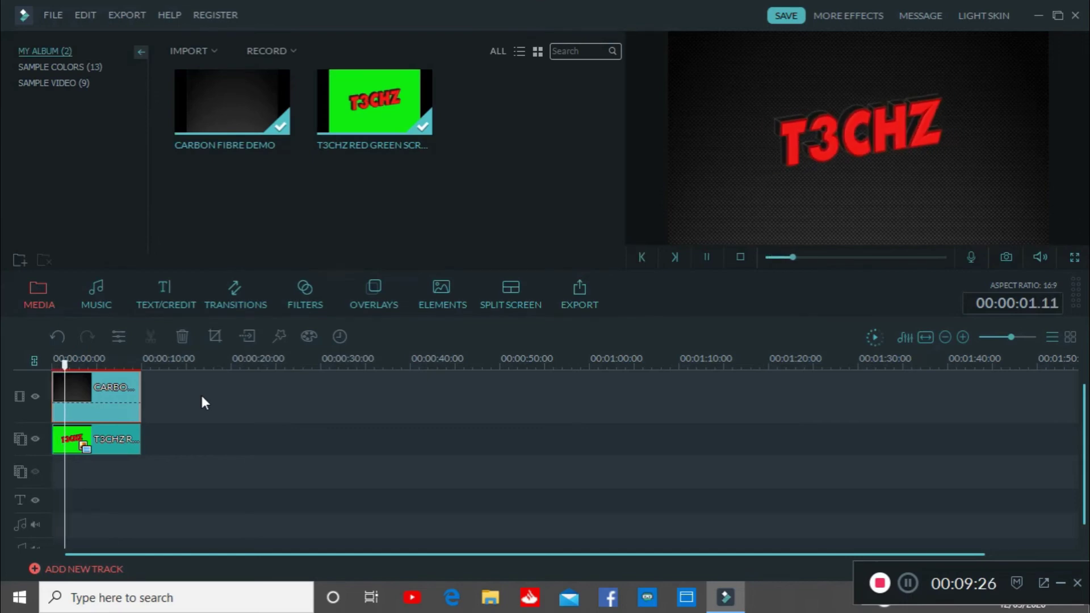
- Preview the Zoom in 2 motion on the T3CHZ logo clip, then choose Photo Spin 3 instead
{"action": "double_click", "coordinate": [85, 446]}
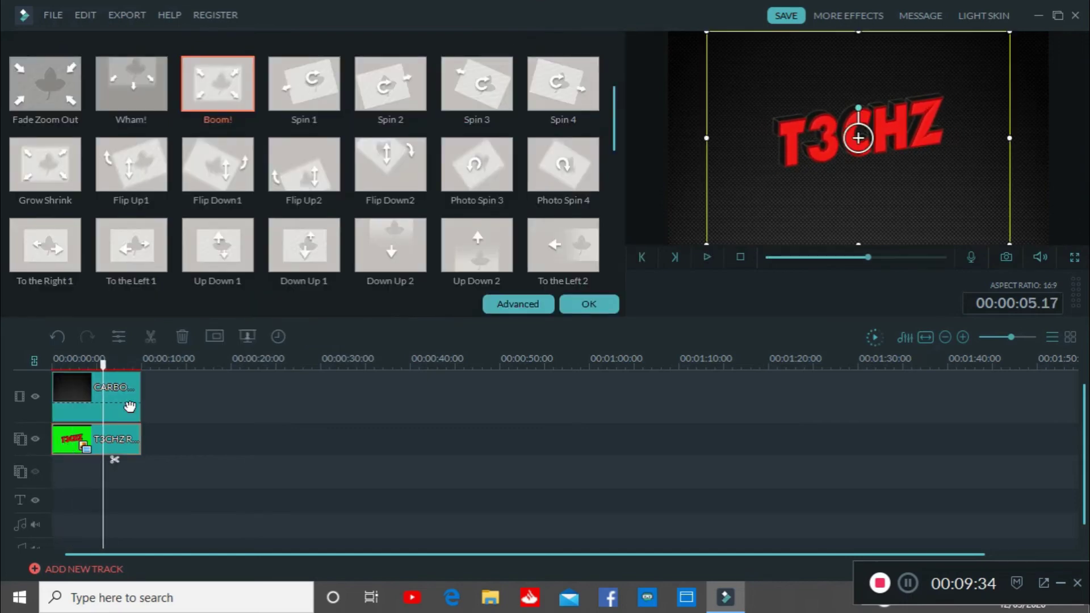
{"action": "left_click_drag", "start_coordinate": [613, 112], "coordinate": [610, 189]}
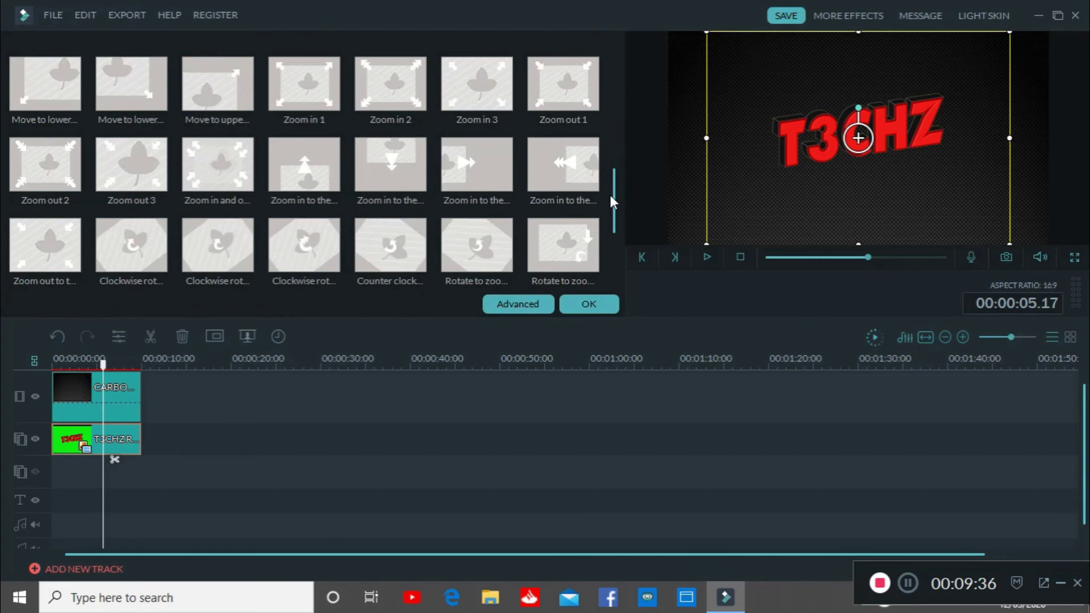
{"action": "left_click", "coordinate": [397, 96]}
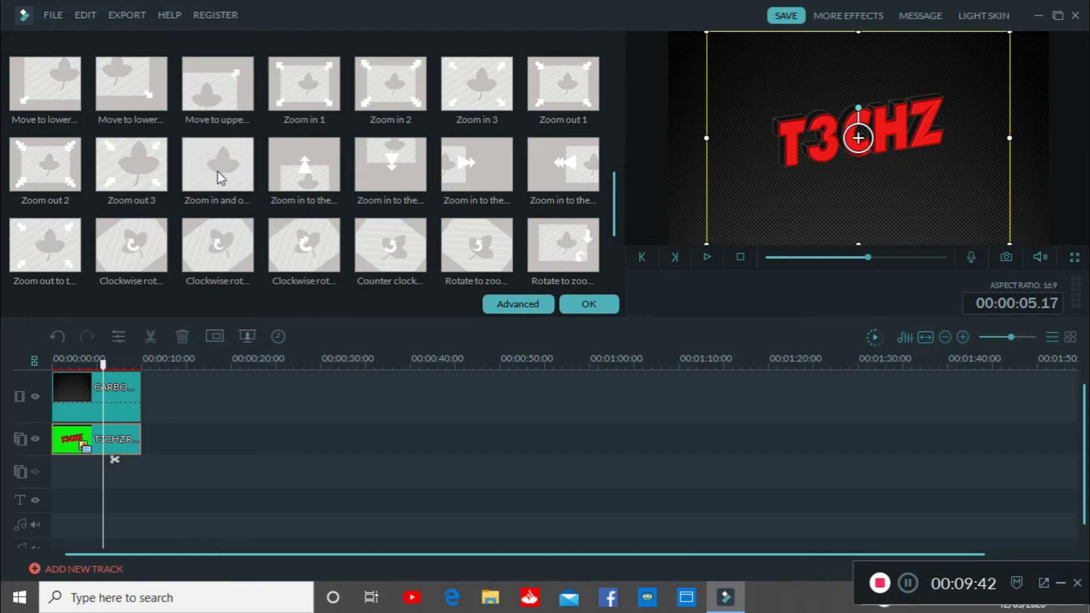
{"action": "left_click_drag", "start_coordinate": [611, 219], "coordinate": [611, 238]}
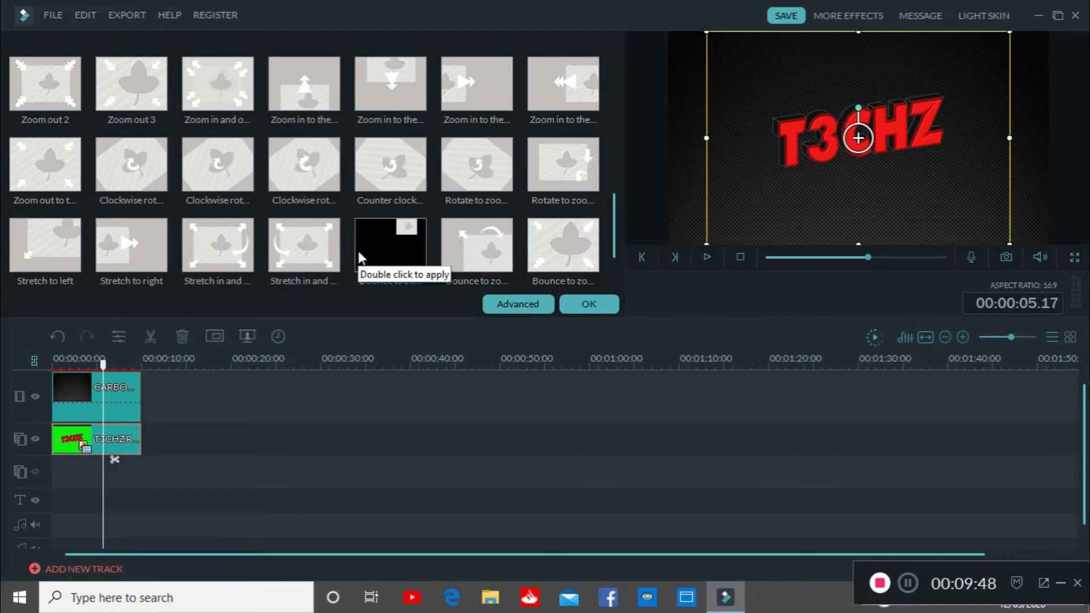
{"action": "left_click_drag", "start_coordinate": [614, 233], "coordinate": [605, 141]}
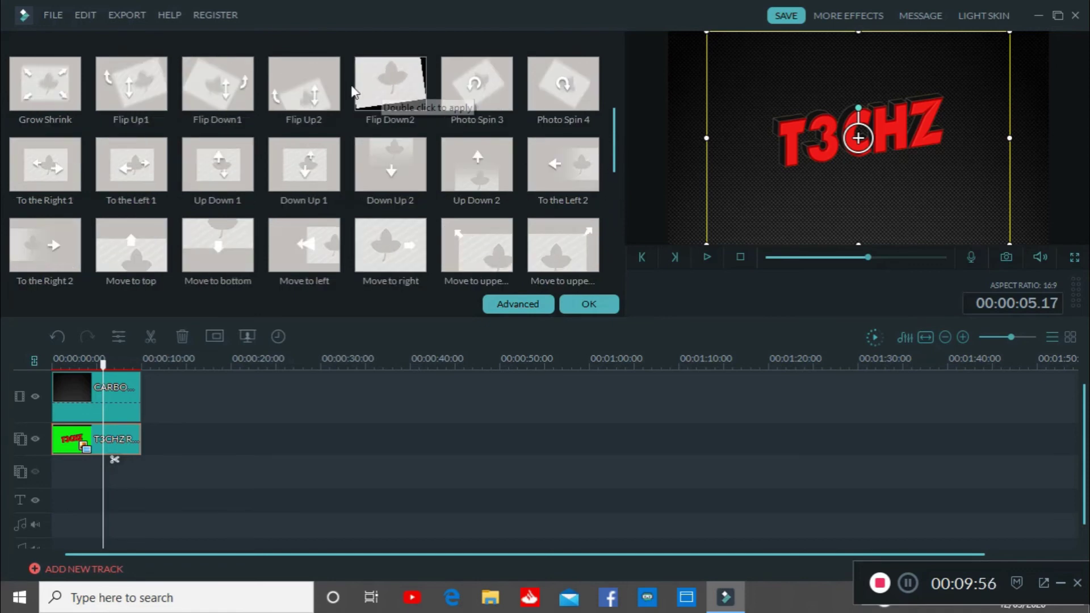
{"action": "left_click", "coordinate": [481, 95]}
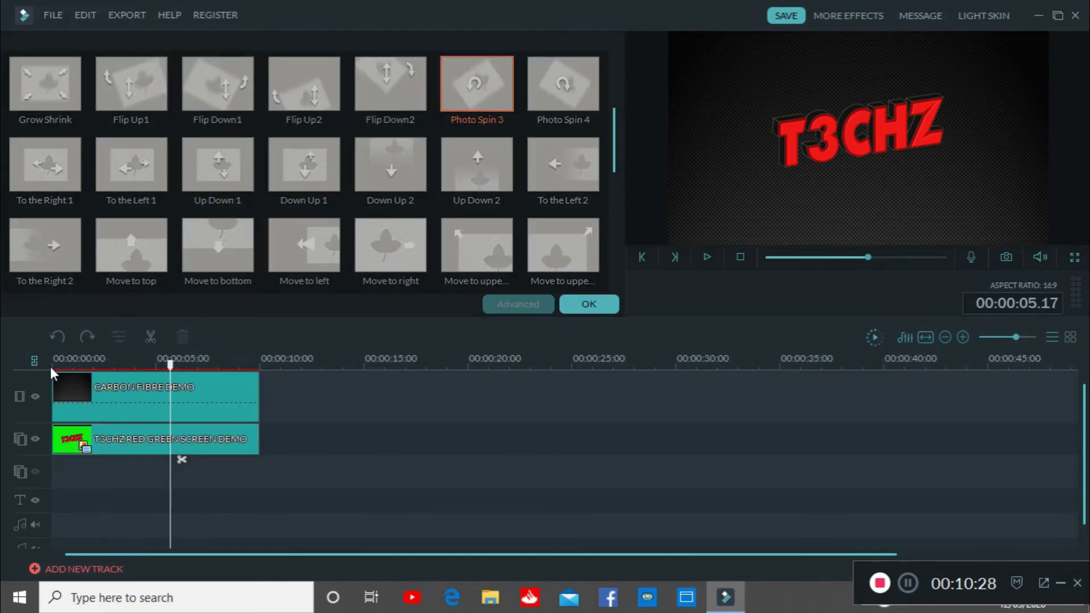
- Play the Photo Spin 3 logo intro from the beginning of the project
{"action": "left_click", "coordinate": [55, 363]}
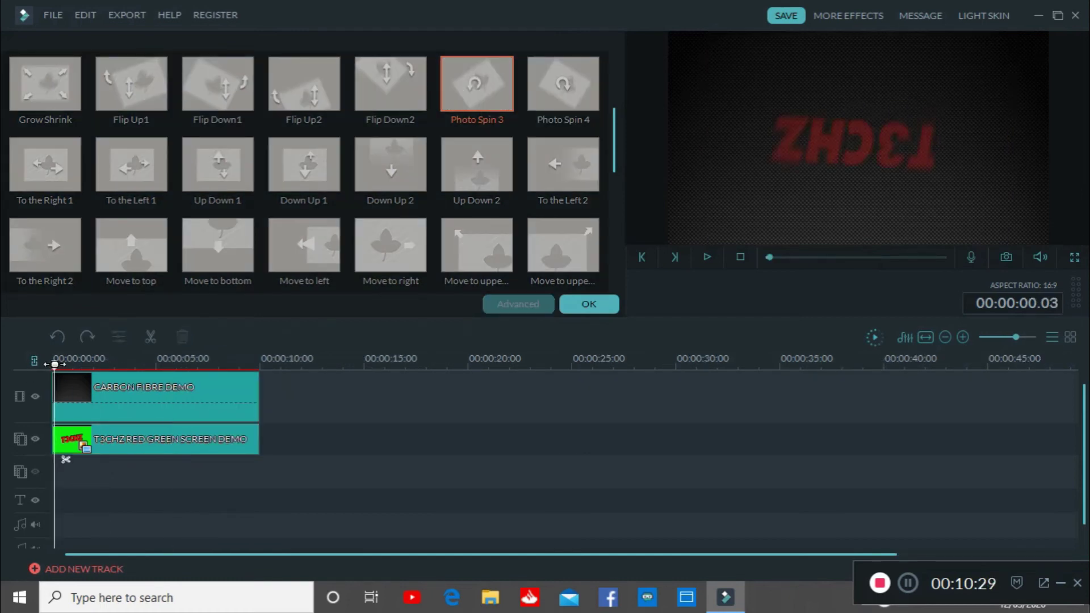
{"action": "key", "text": "space"}
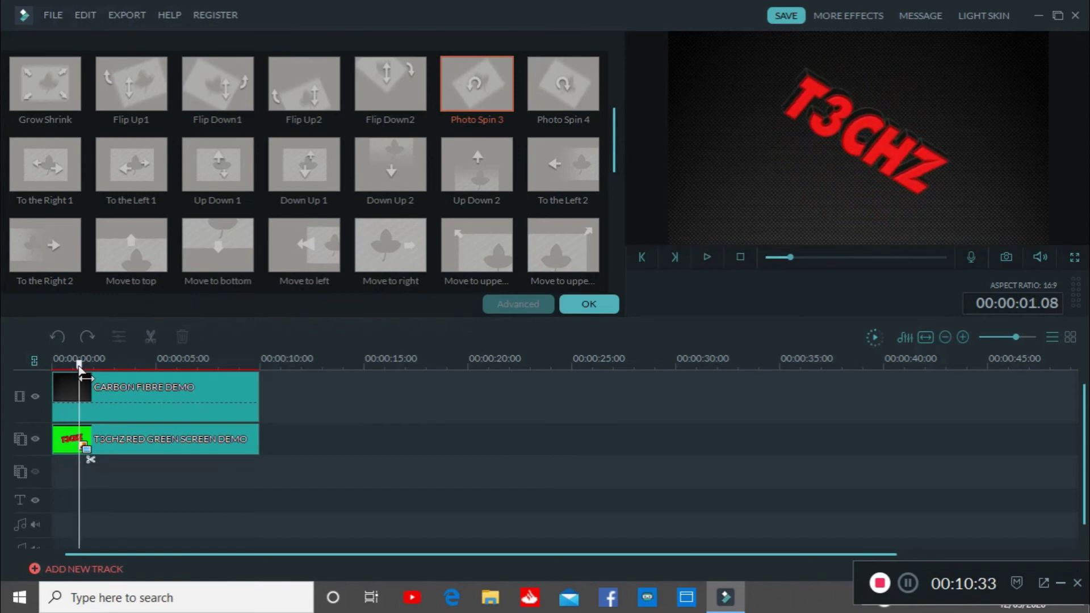
{"action": "left_click_drag", "start_coordinate": [79, 366], "coordinate": [42, 368]}
{"action": "key", "text": "space"}
{"action": "key", "text": "space"}
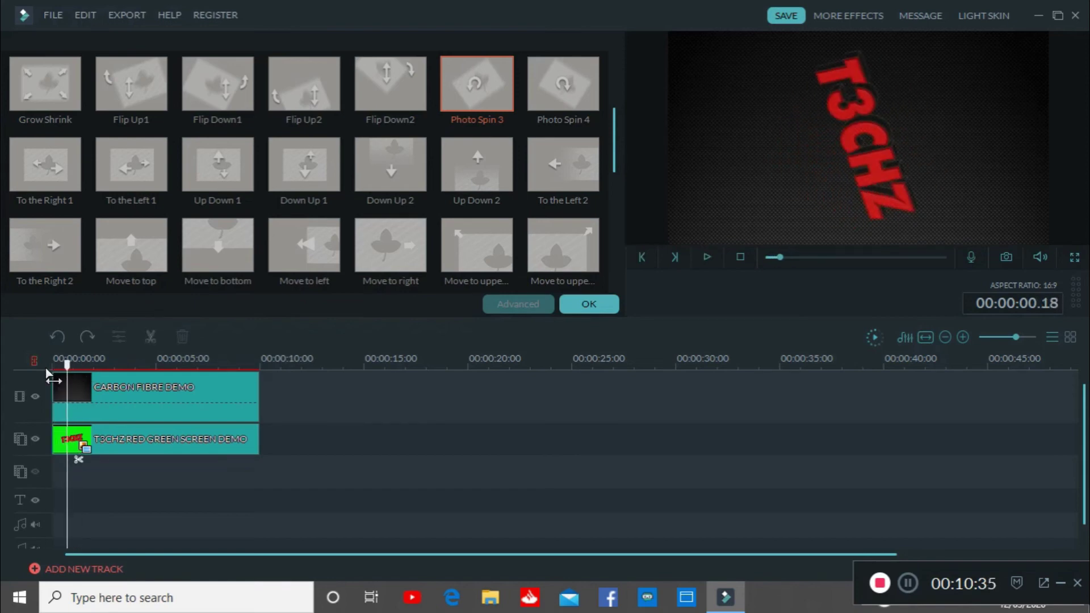
- Trim the green-screen logo clip to start about one second later, then replay the intro
{"action": "left_click", "coordinate": [126, 448]}
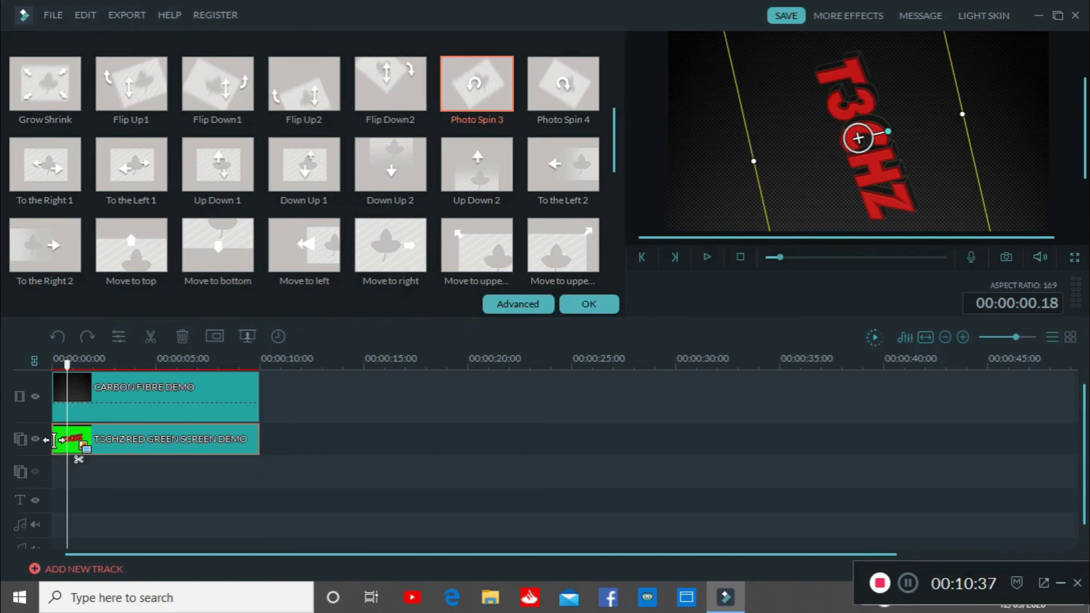
{"action": "left_click_drag", "start_coordinate": [76, 438], "coordinate": [81, 438]}
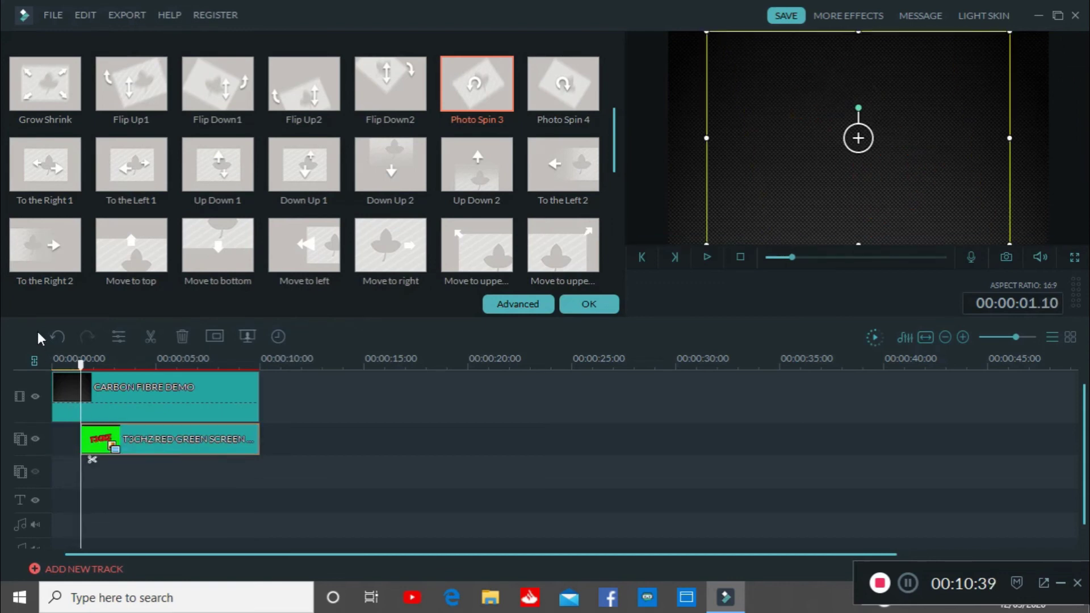
{"action": "left_click", "coordinate": [53, 359]}
{"action": "key", "text": "space"}
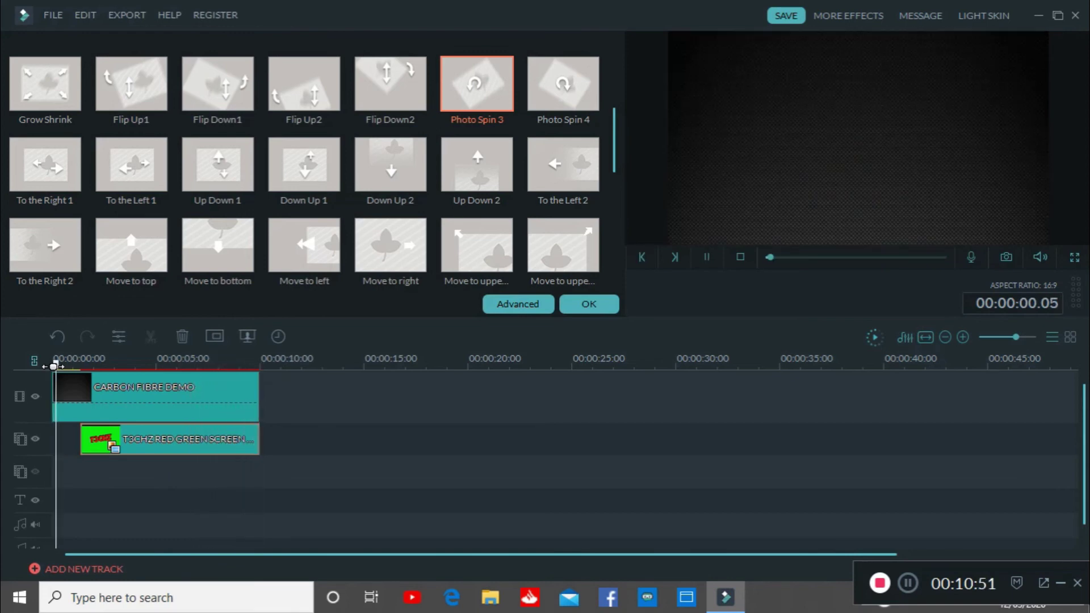
{"action": "left_click_drag", "start_coordinate": [55, 458], "coordinate": [79, 459]}
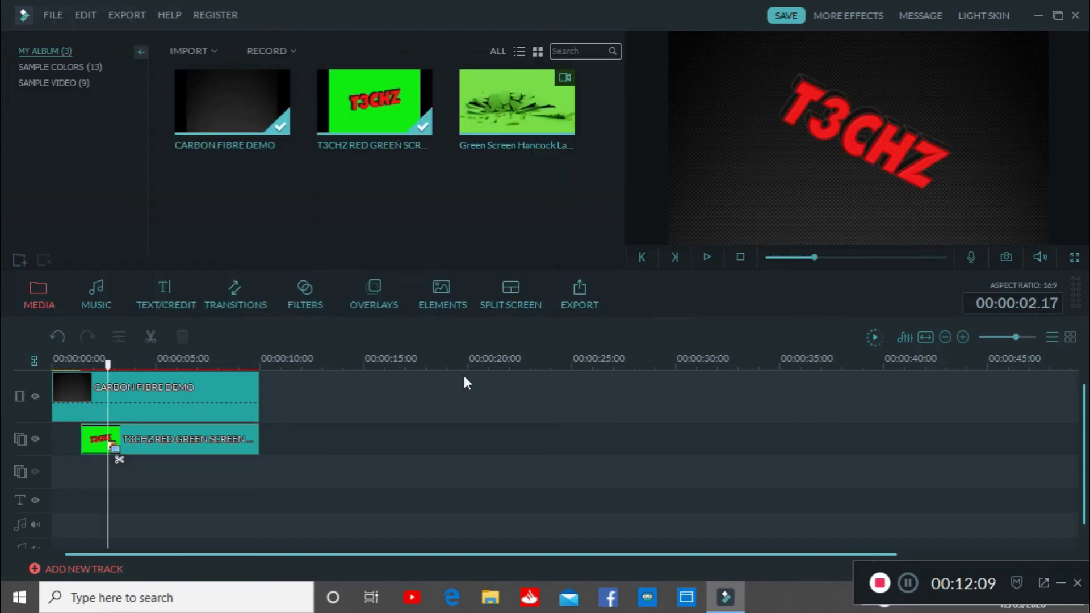
- Export the project as an MP4 named 'TECHZ INTRO' into the T3CHZ folder with default quality settings
{"action": "left_click", "coordinate": [582, 295]}
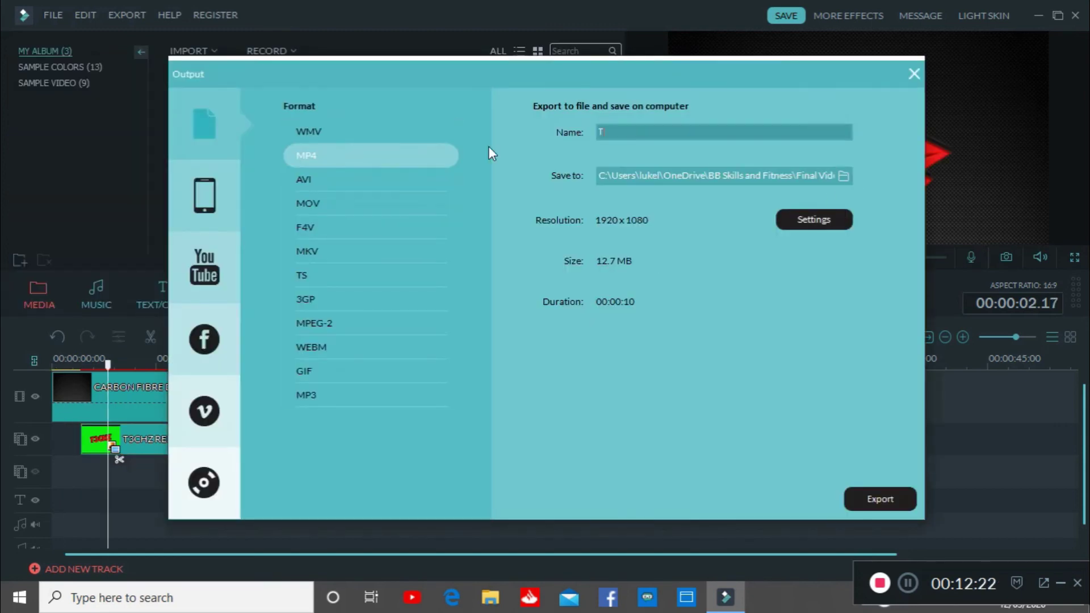
{"action": "type", "text": "ECHZ INTRO"}
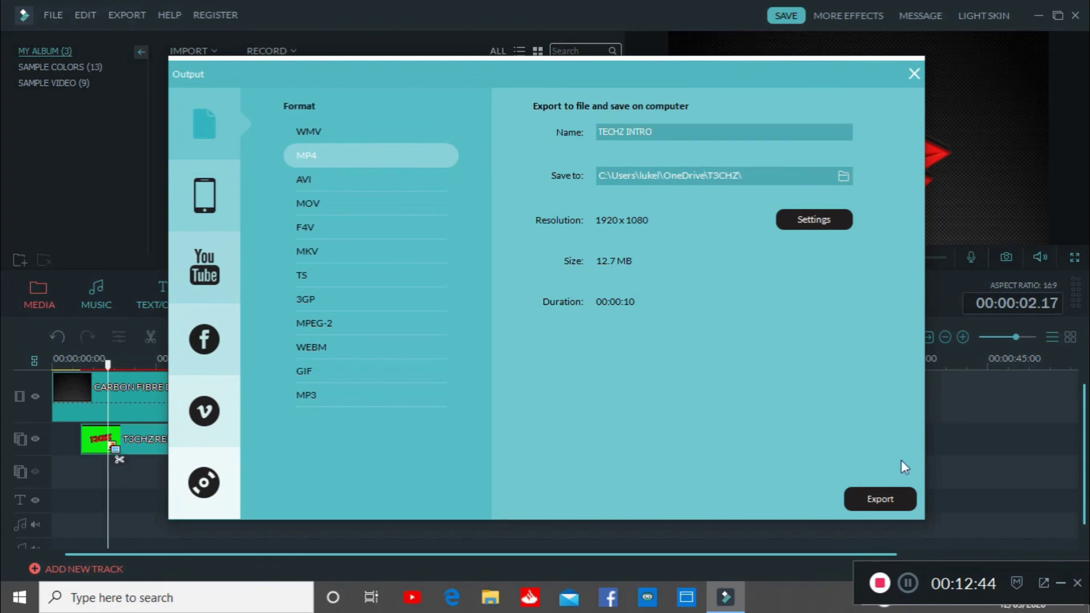
{"action": "left_click", "coordinate": [813, 219]}
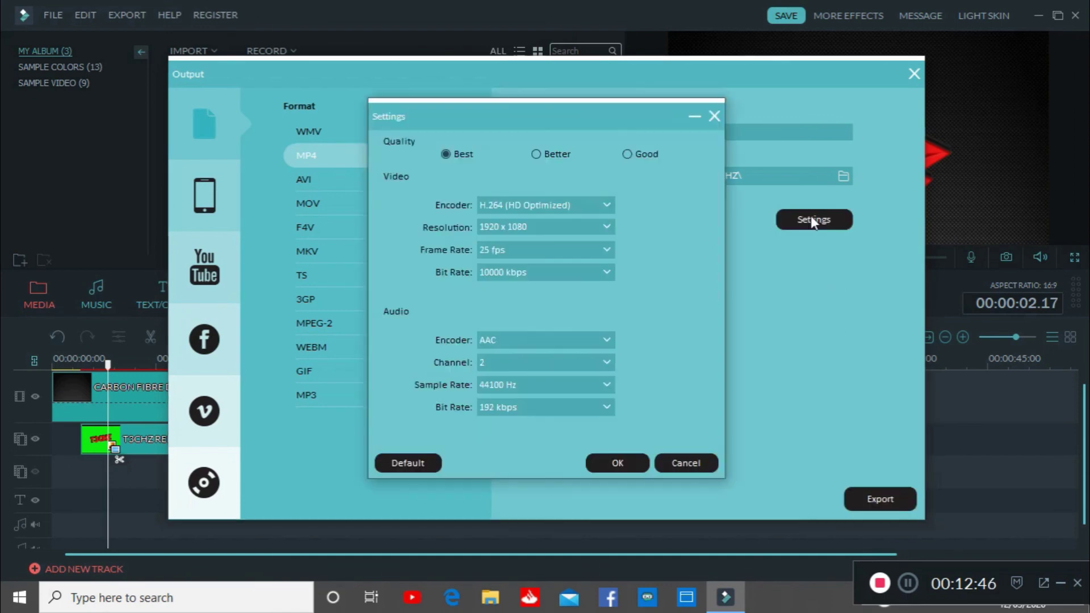
{"action": "left_click", "coordinate": [600, 462]}
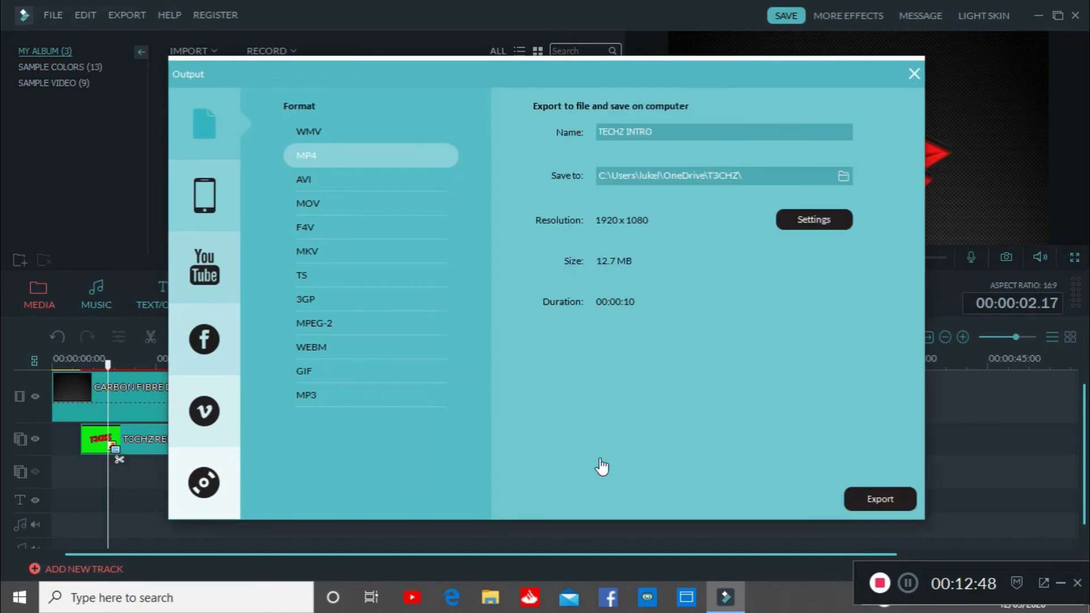
{"action": "left_click", "coordinate": [877, 500]}
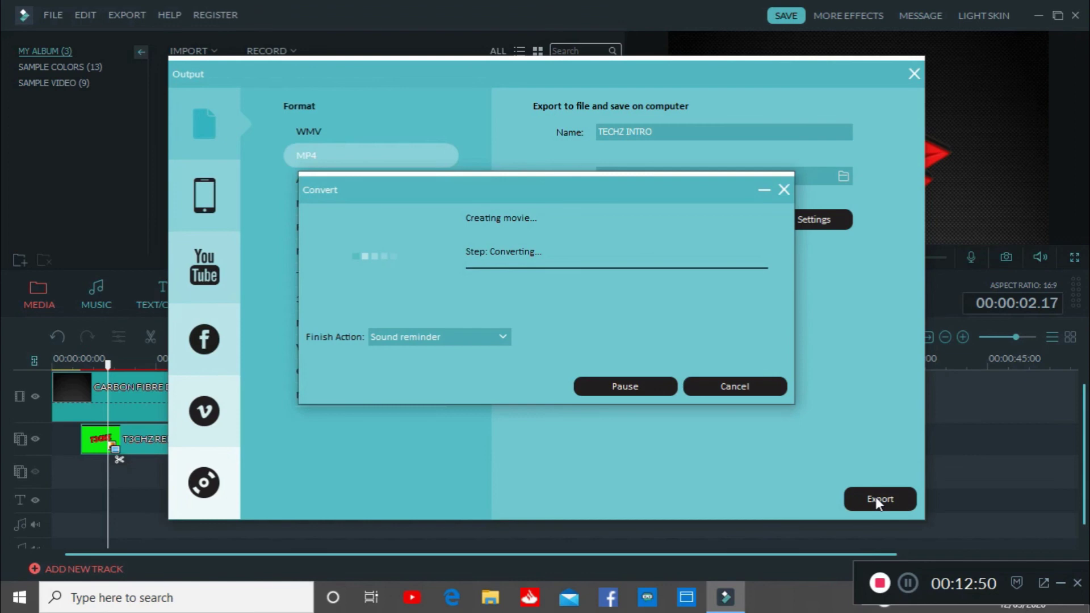